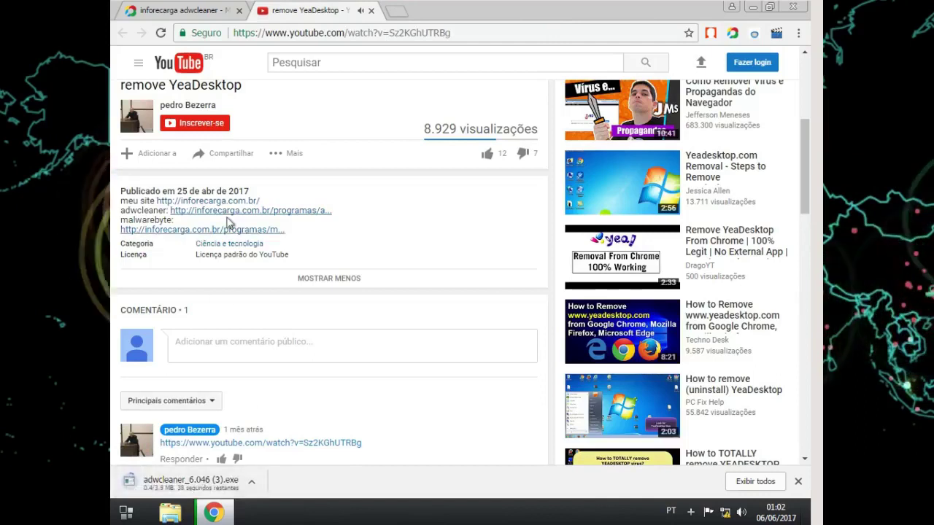
# Start the Malwarebytes download from the video description and close the inforecarga adwcleaner search results page.
pyautogui.click(216, 229)
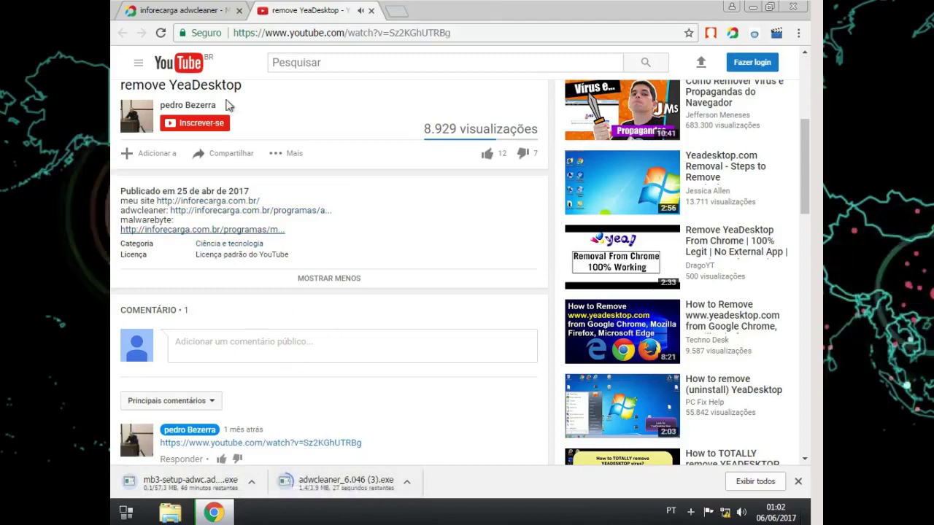
pyautogui.click(201, 14)
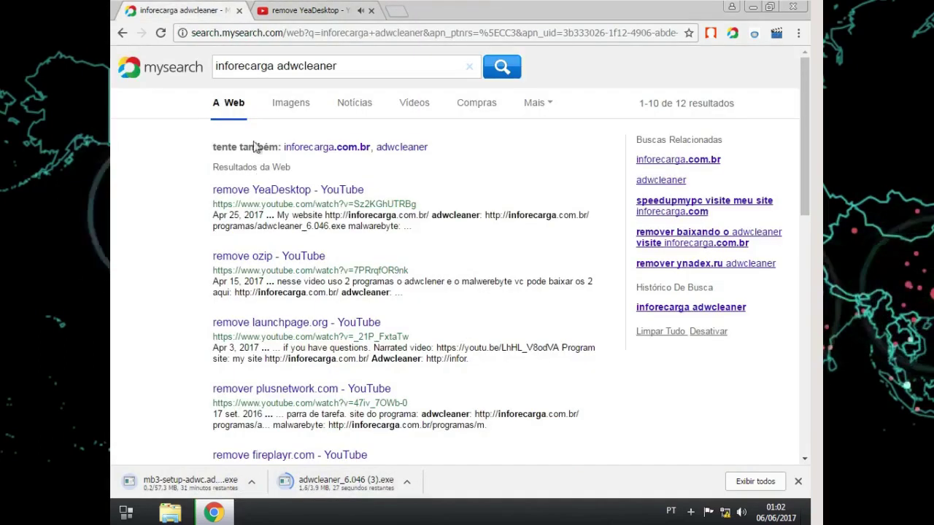
pyautogui.click(239, 11)
pyautogui.scroll(4, 299, 119)
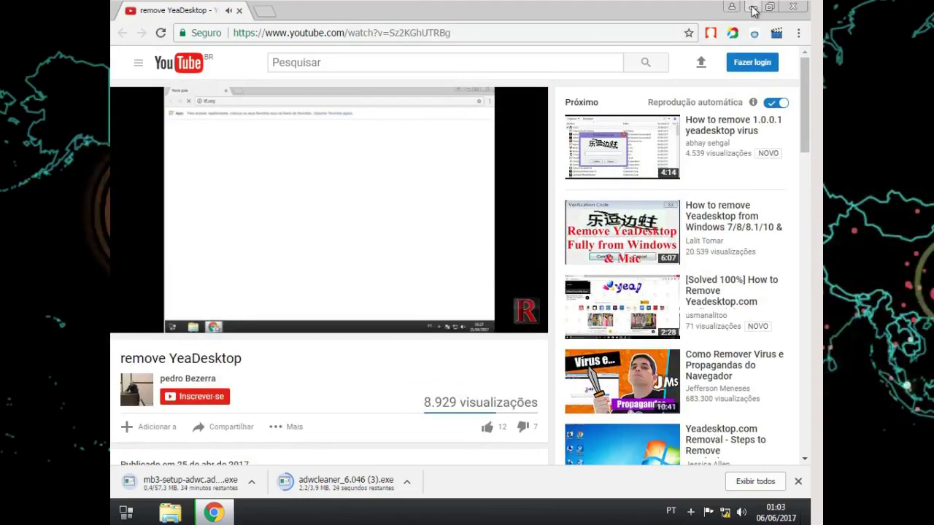
# Minimize the browser and open the Downloads folder in a maximized file explorer window.
pyautogui.click(753, 9)
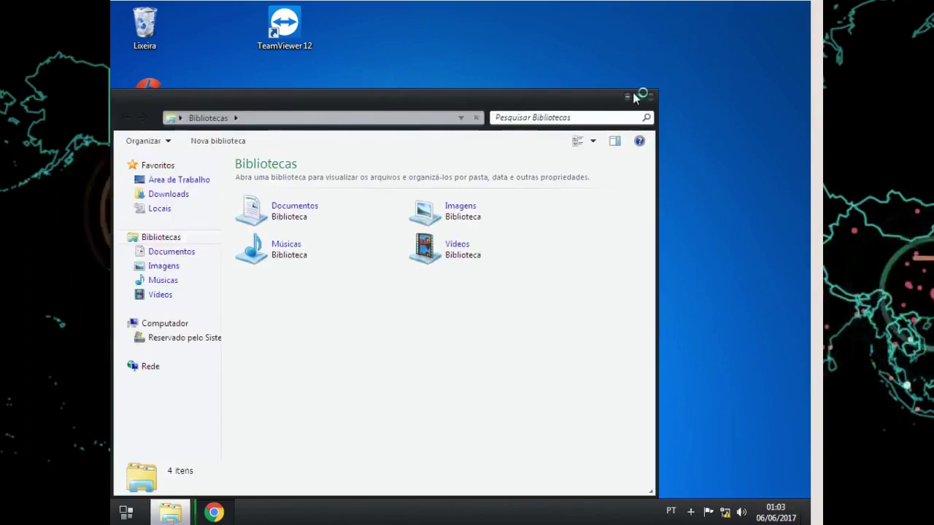
pyautogui.click(638, 98)
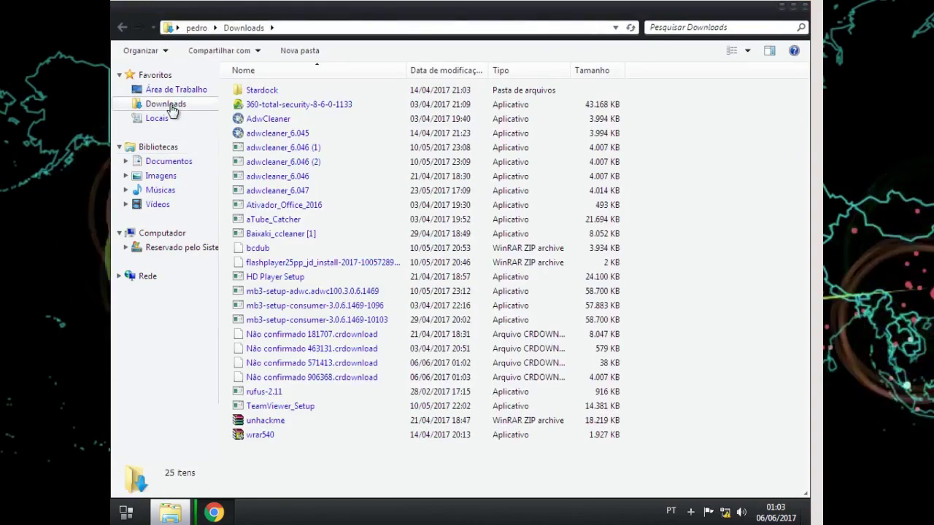
pyautogui.click(251, 123)
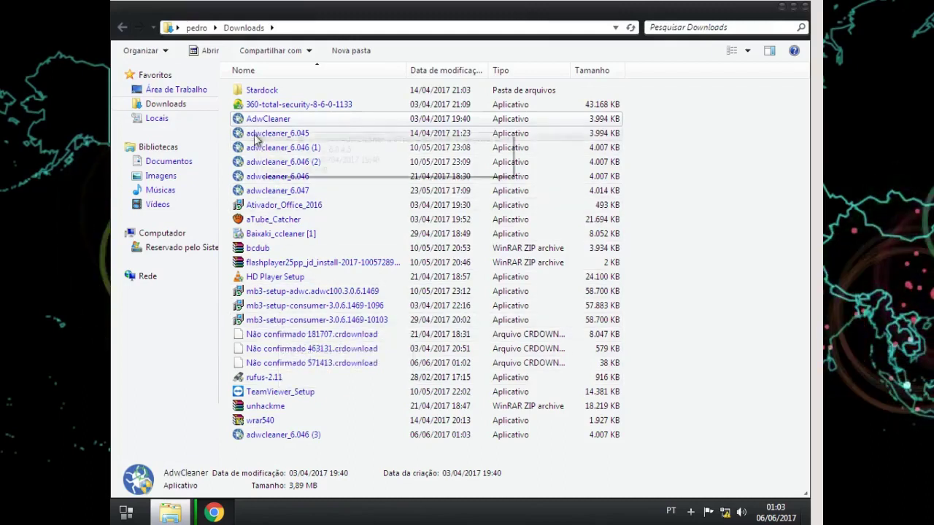
# Close Chrome completely, cancelling the downloads still in progress.
pyautogui.rightClick(215, 510)
pyautogui.click(224, 487)
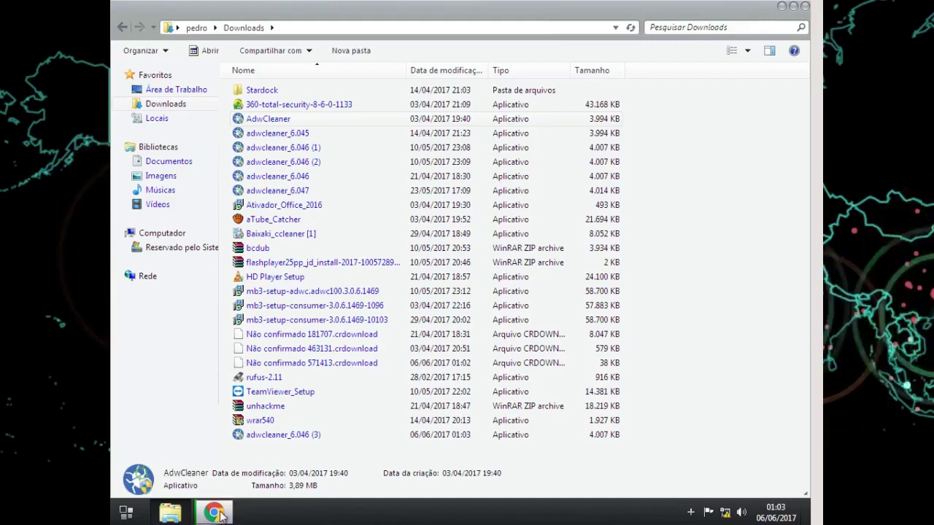
pyautogui.click(222, 514)
pyautogui.click(221, 514)
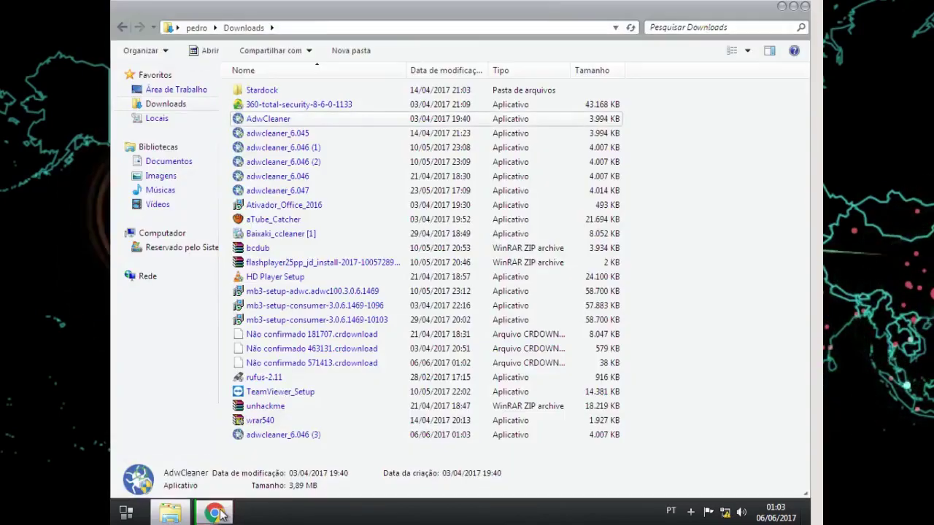
pyautogui.click(221, 514)
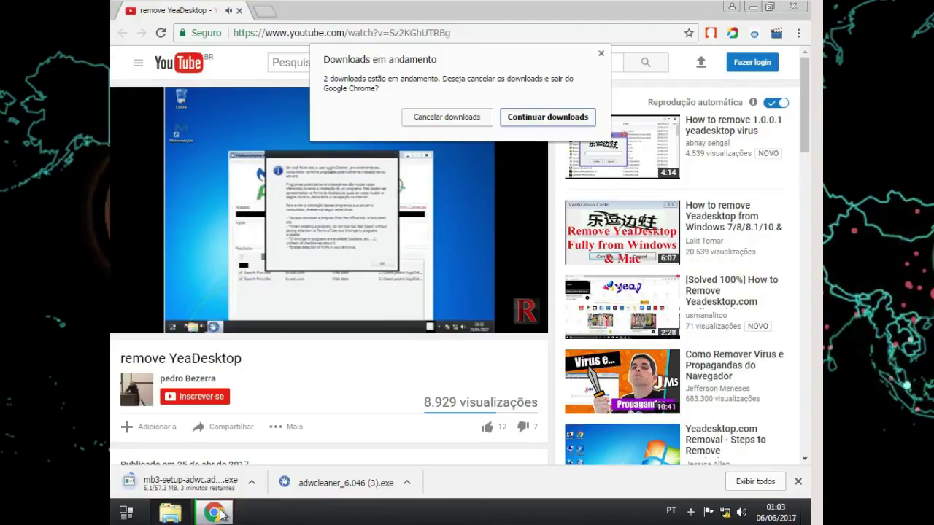
pyautogui.click(480, 116)
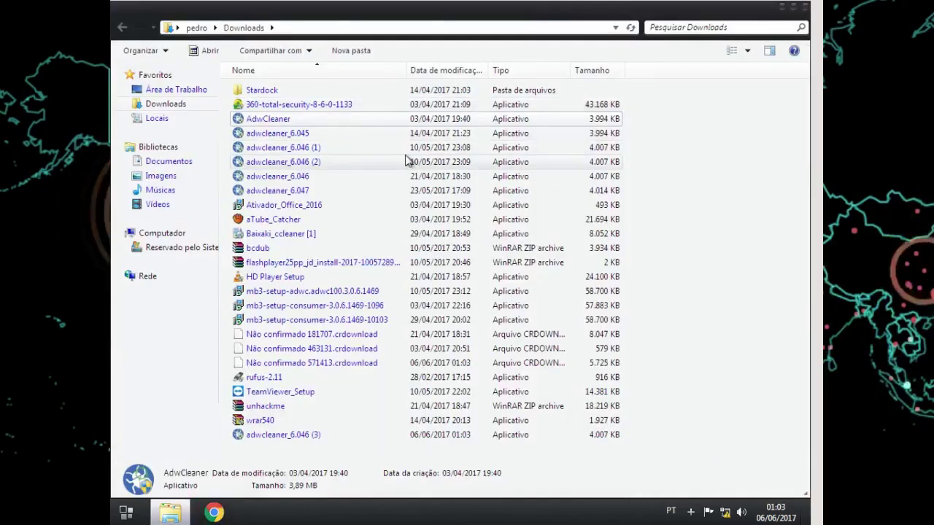
# Run adwcleaner_6.047 from the Downloads folder with permission to change the computer, and start a scan.
pyautogui.click(288, 192)
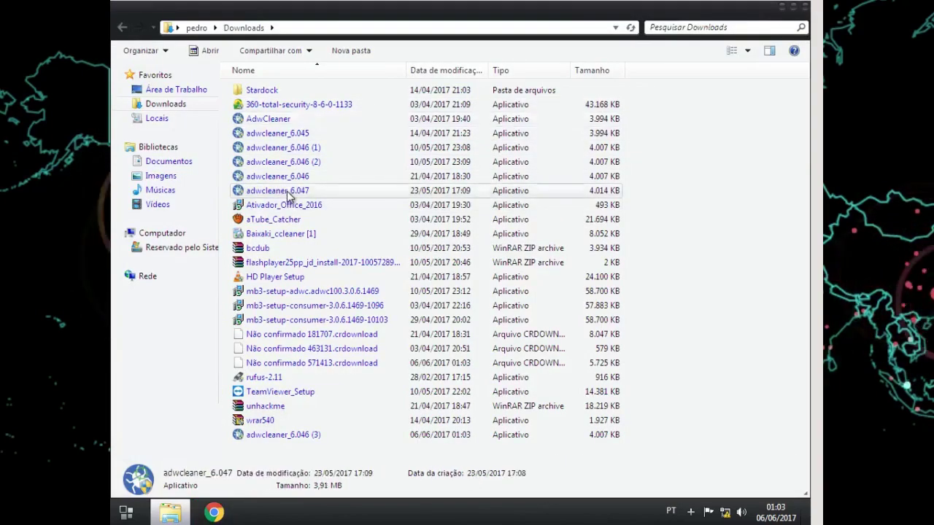
pyautogui.doubleClick(288, 191)
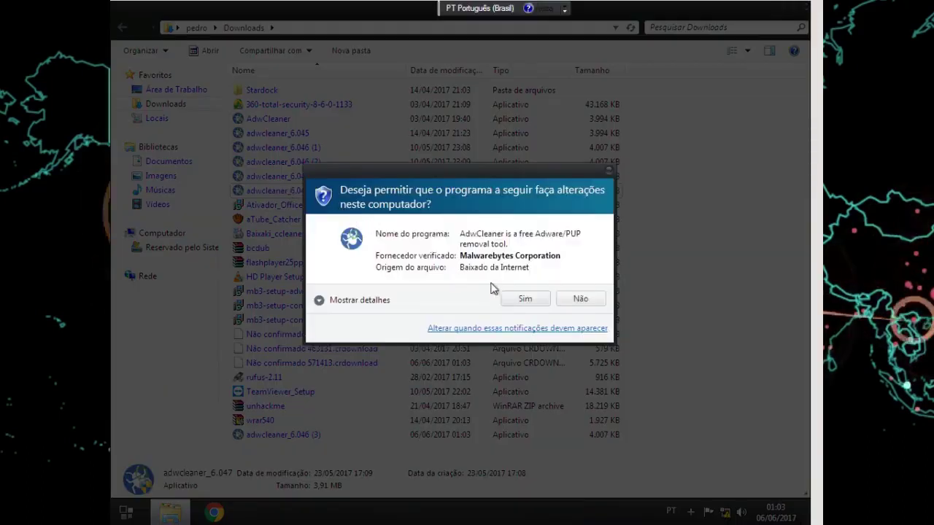
pyautogui.click(525, 298)
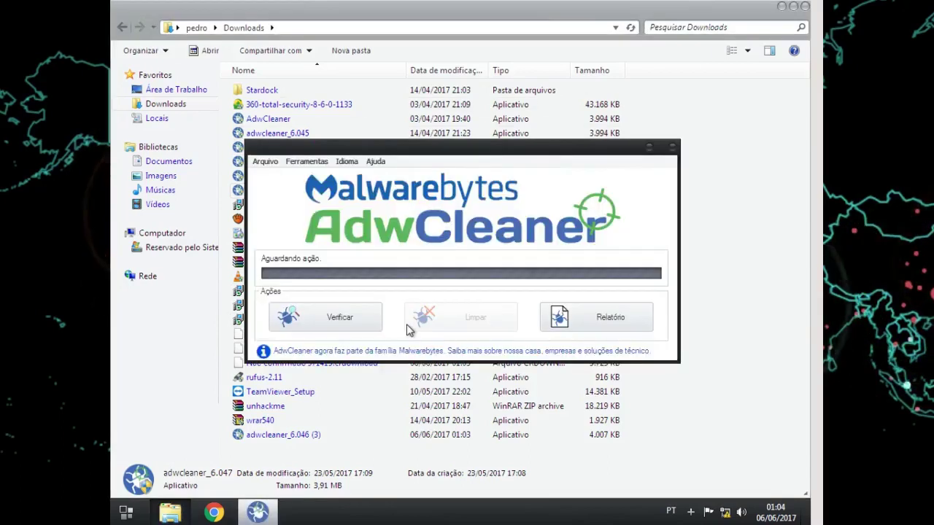
pyautogui.click(354, 318)
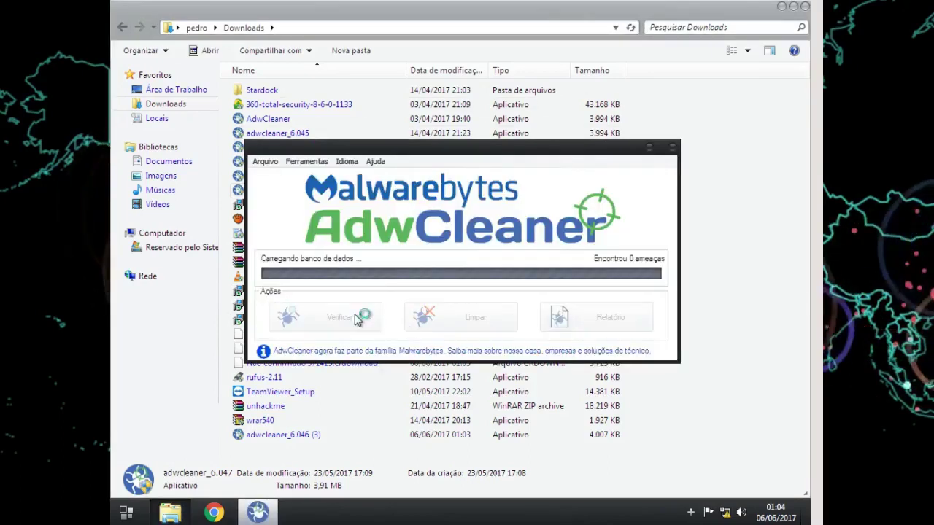
# Minimize the Downloads window and move the AdwCleaner window to the upper part of the desktop.
pyautogui.click(764, 24)
pyautogui.click(781, 5)
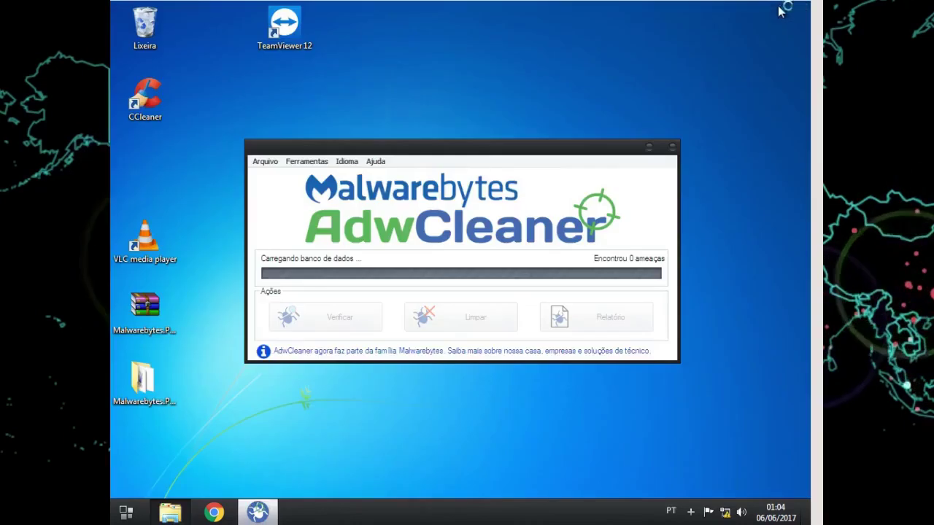
pyautogui.moveTo(450, 157); pyautogui.dragTo(530, 21)
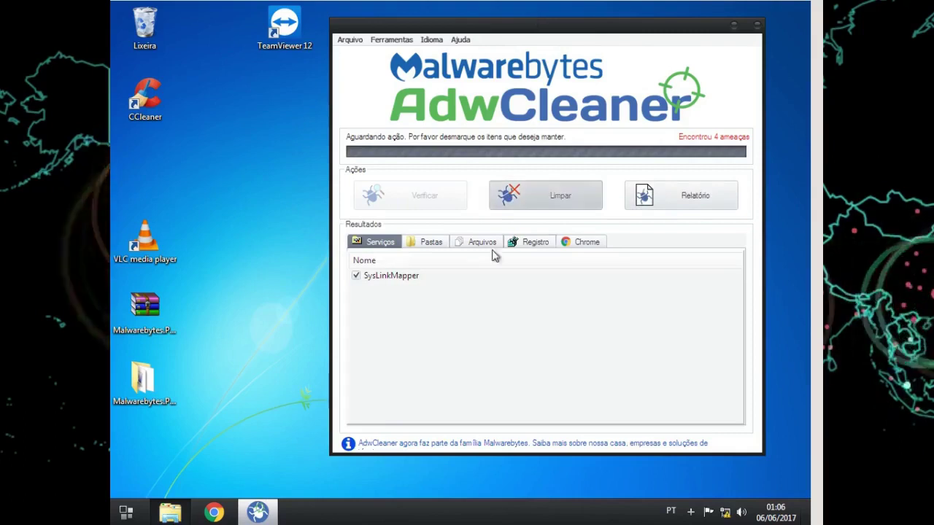
# Examine the detected folders, files, registry keys and Chrome entries in the scan results, widening the window and columns to read them.
pyautogui.click(420, 245)
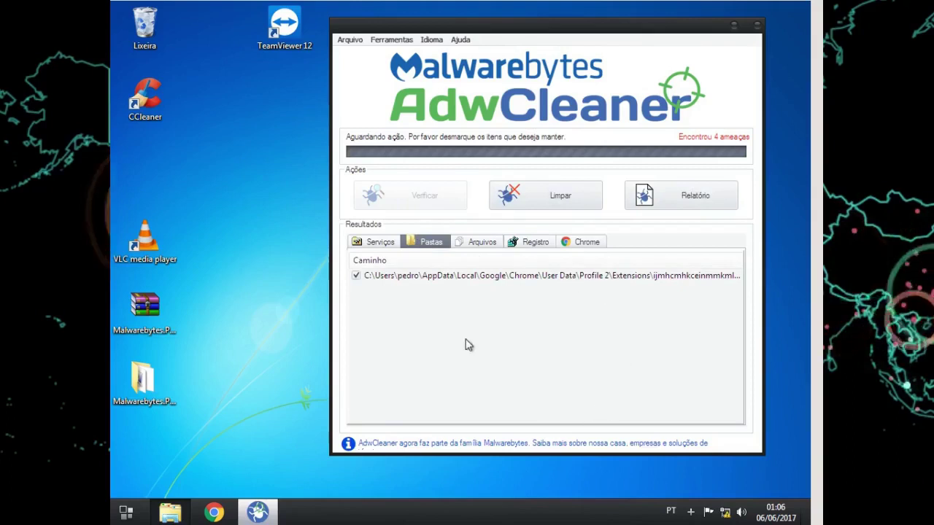
pyautogui.click(462, 247)
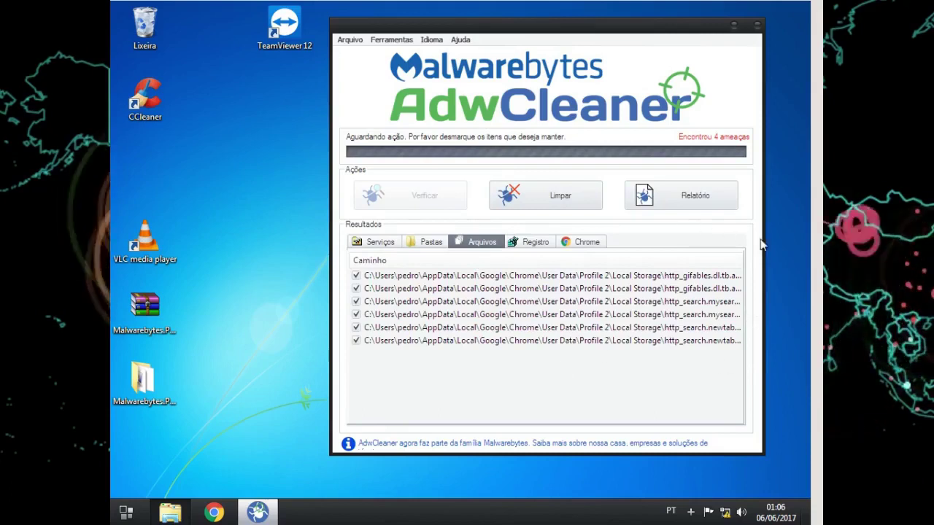
pyautogui.moveTo(763, 239); pyautogui.dragTo(810, 239)
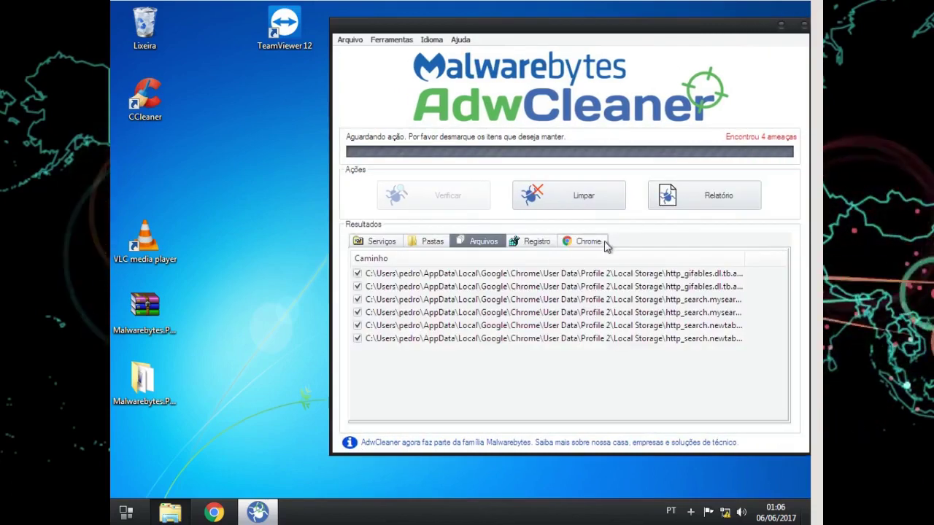
pyautogui.moveTo(744, 258); pyautogui.dragTo(830, 256)
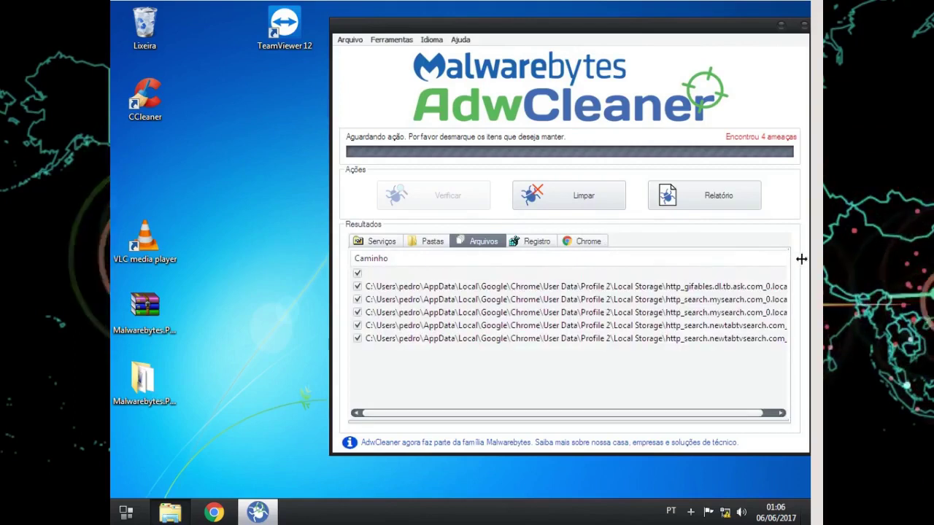
pyautogui.moveTo(636, 420); pyautogui.dragTo(735, 427)
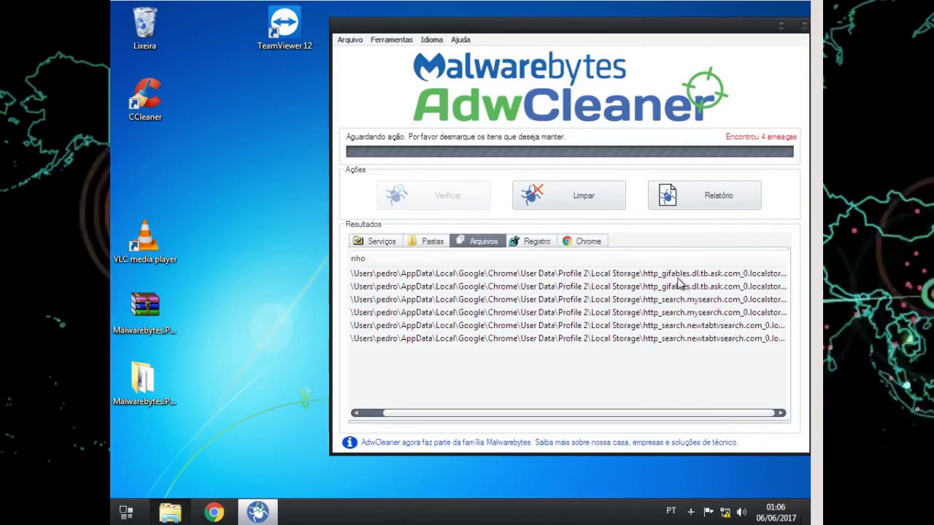
pyautogui.click(541, 247)
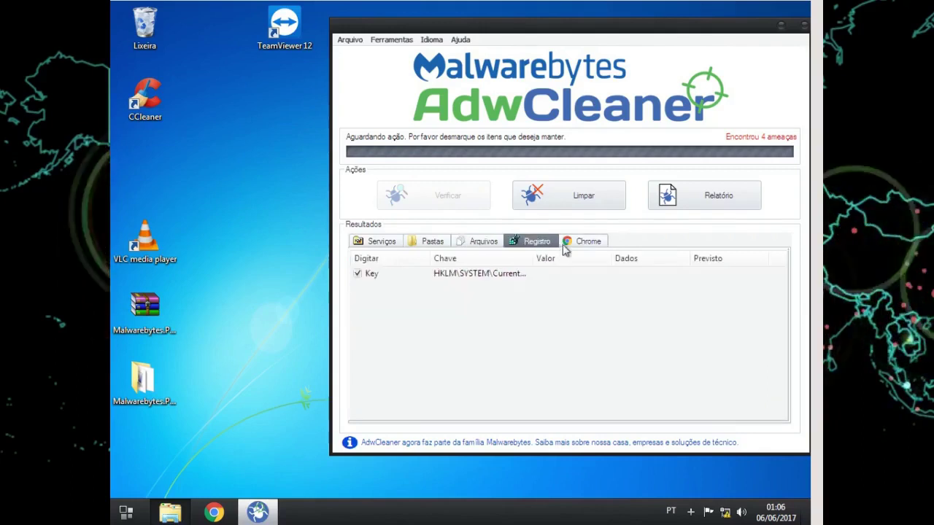
pyautogui.click(568, 248)
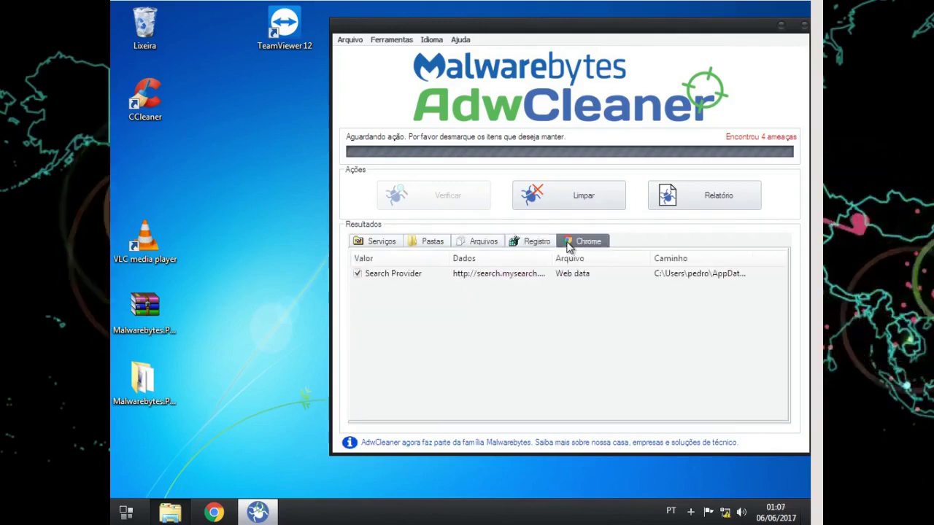
pyautogui.moveTo(552, 258); pyautogui.dragTo(582, 261)
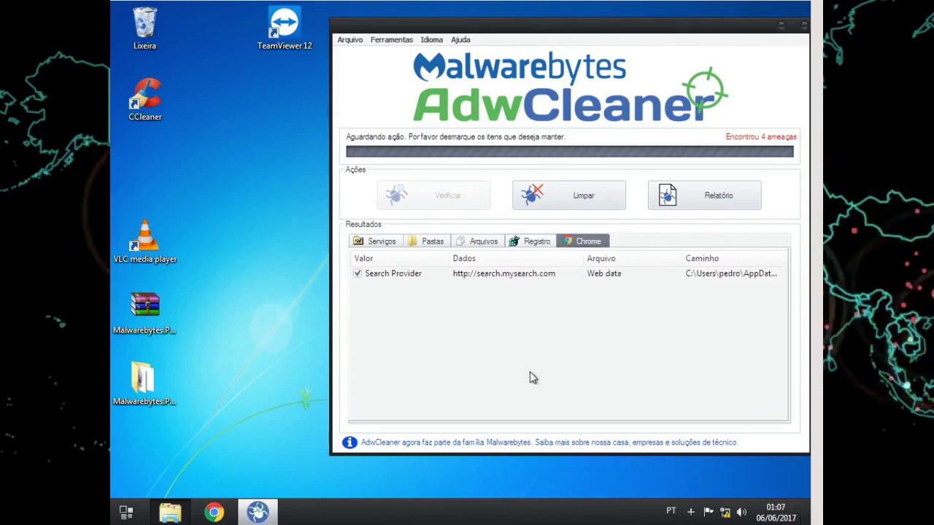
# Clean all detected threats, agreeing to close running programs and acknowledging the advice on unwanted programs.
pyautogui.click(573, 190)
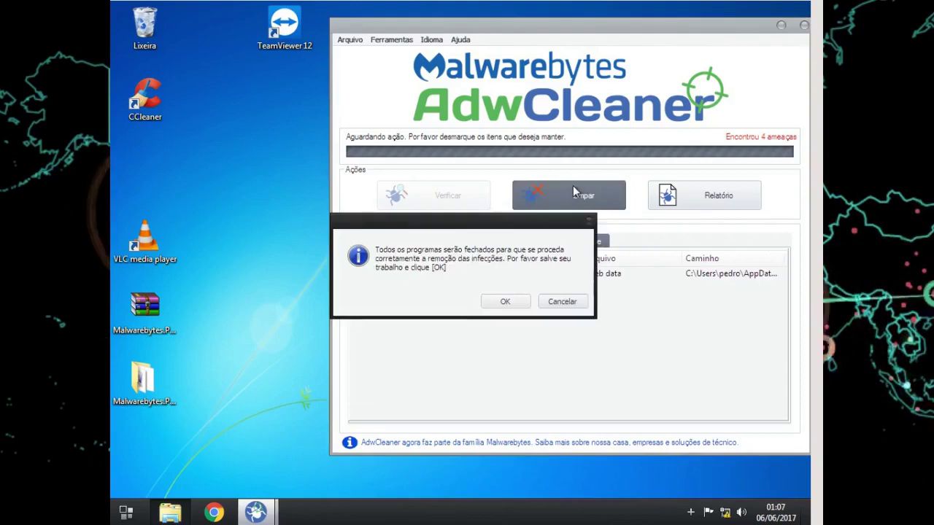
pyautogui.click(505, 302)
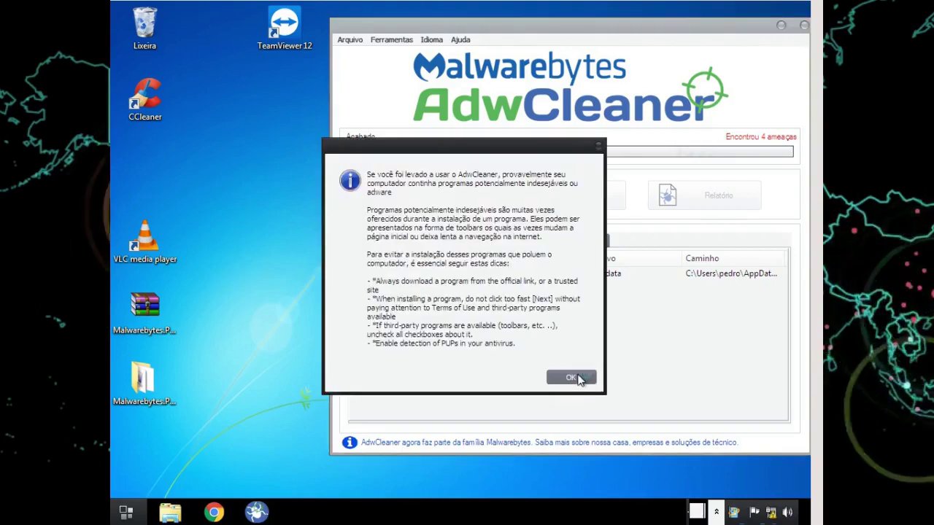
pyautogui.click(573, 377)
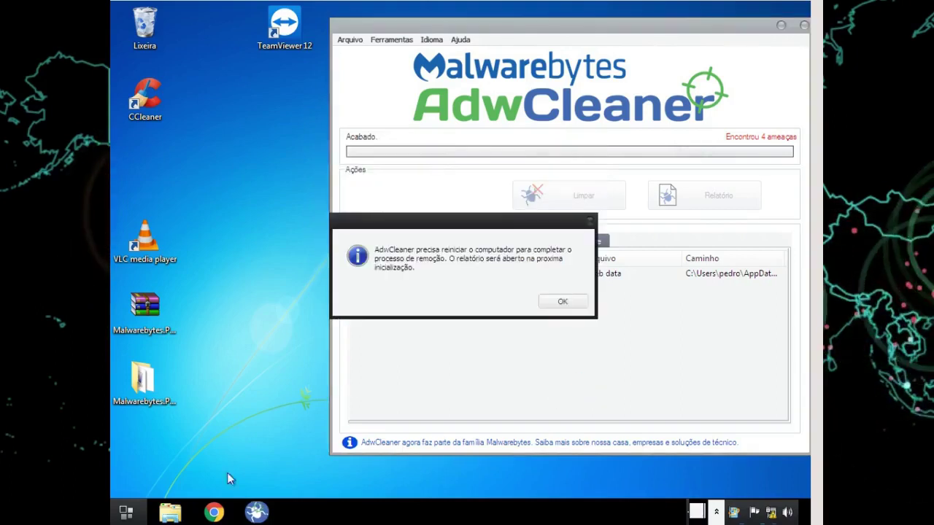
# Bring back the Downloads folder window and close the newly launched Chrome window.
pyautogui.click(212, 511)
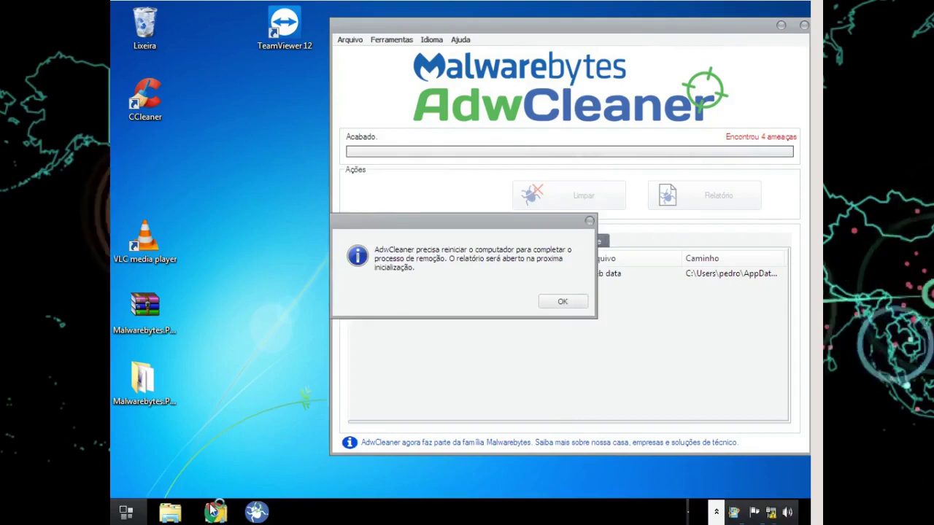
pyautogui.click(172, 514)
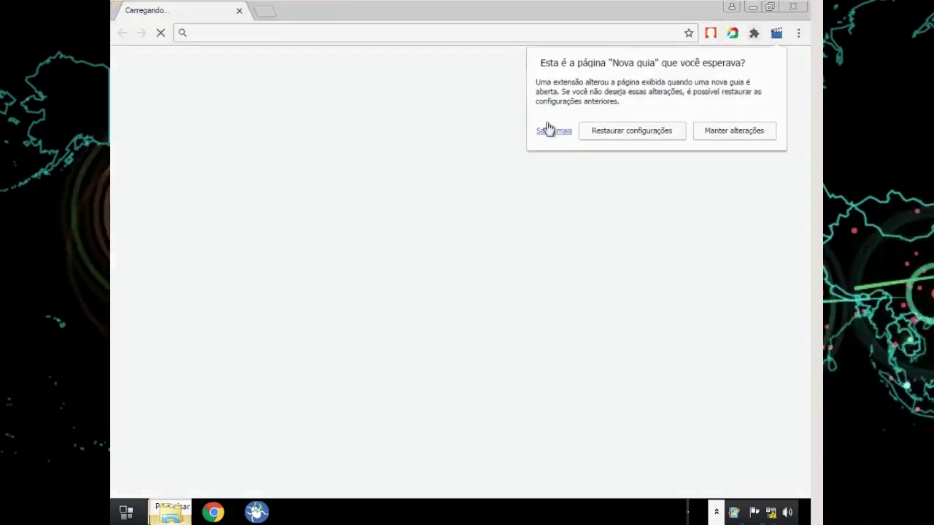
pyautogui.click(793, 7)
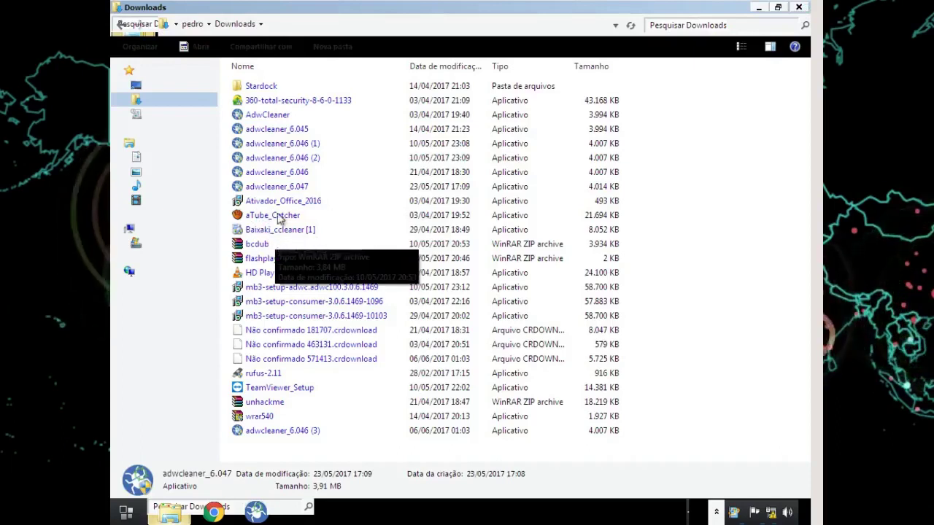
# Launch the mb3-setup-consumer-3.0.6.1469-10103 installer, allow it to change the computer, and close the Downloads window.
pyautogui.click(275, 317)
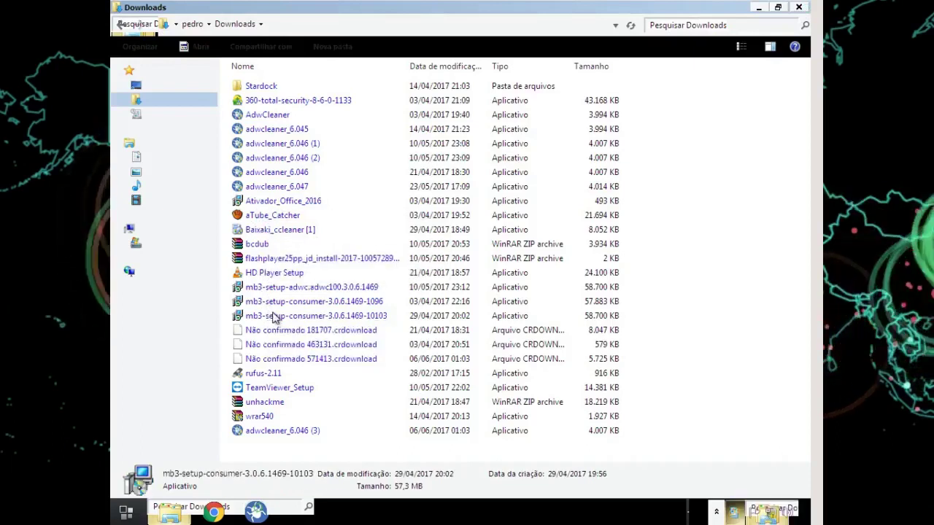
pyautogui.doubleClick(276, 316)
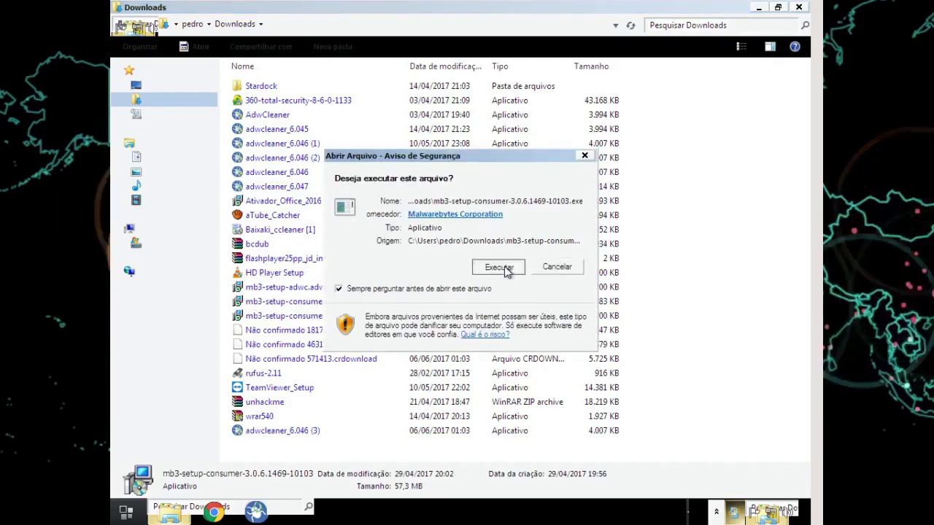
pyautogui.click(503, 267)
pyautogui.click(800, 8)
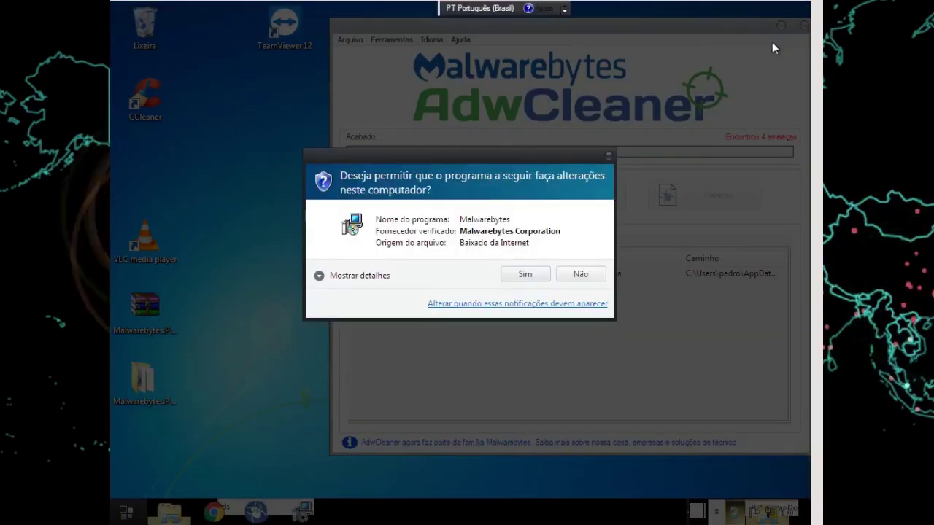
pyautogui.click(547, 272)
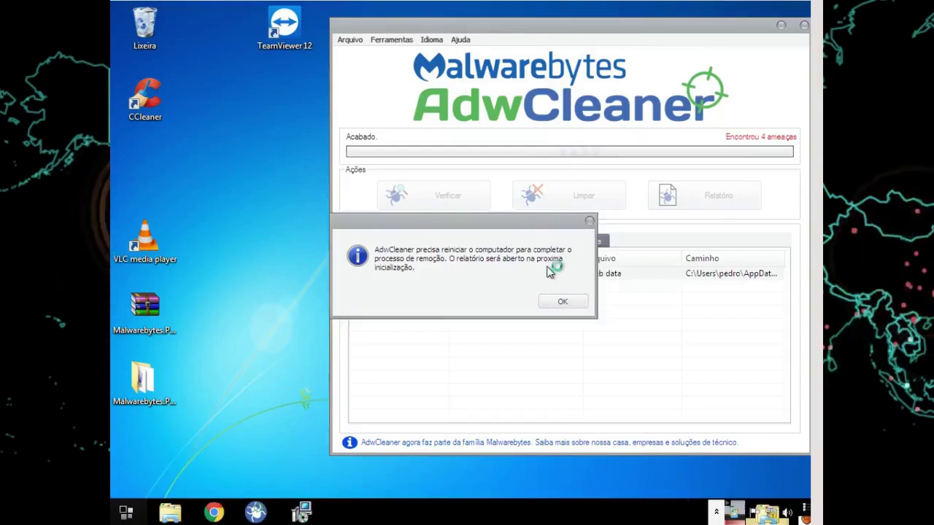
pyautogui.click(487, 284)
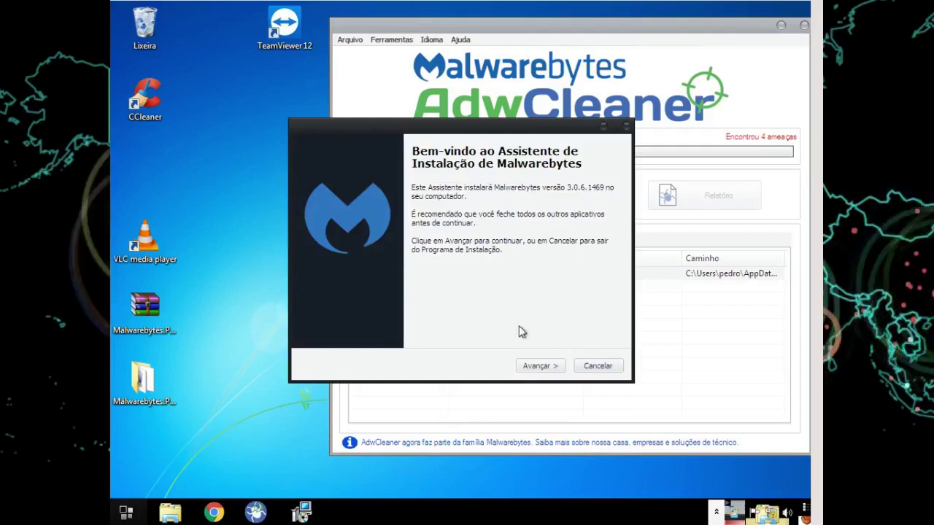
# Install Malwarebytes 3.0.6.1469, accepting the licence agreement and keeping the default options with a desktop icon, and finish the setup wizard.
pyautogui.click(540, 365)
pyautogui.click(431, 326)
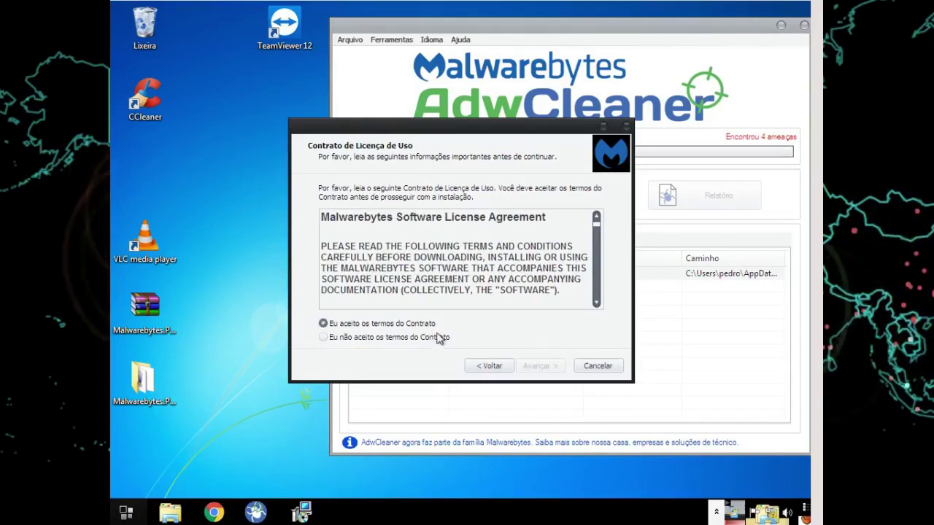
pyautogui.click(529, 368)
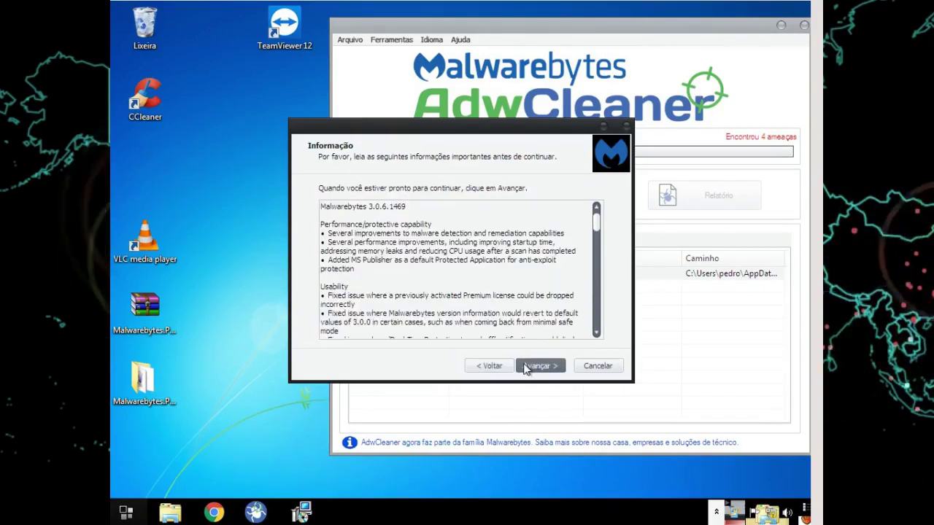
pyautogui.click(525, 365)
pyautogui.click(524, 365)
pyautogui.click(518, 322)
pyautogui.click(536, 367)
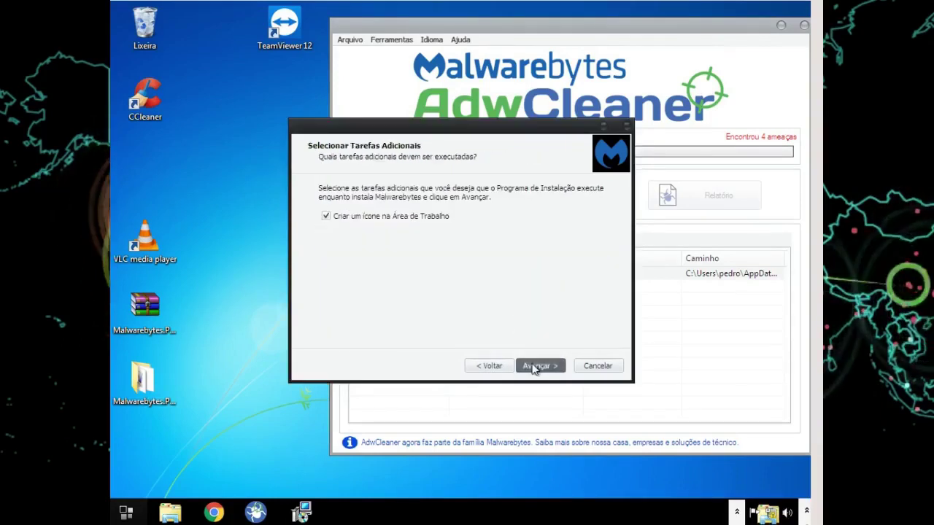
pyautogui.click(533, 367)
pyautogui.click(533, 367)
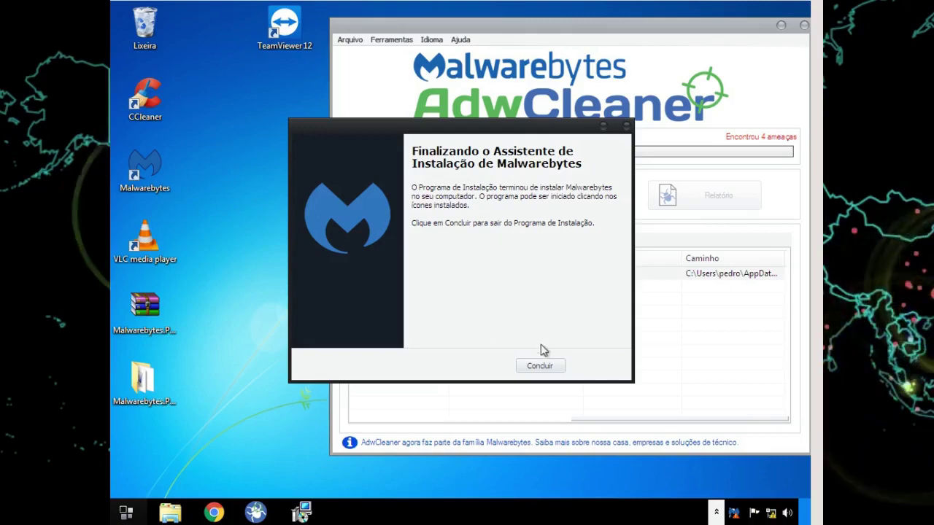
pyautogui.click(539, 365)
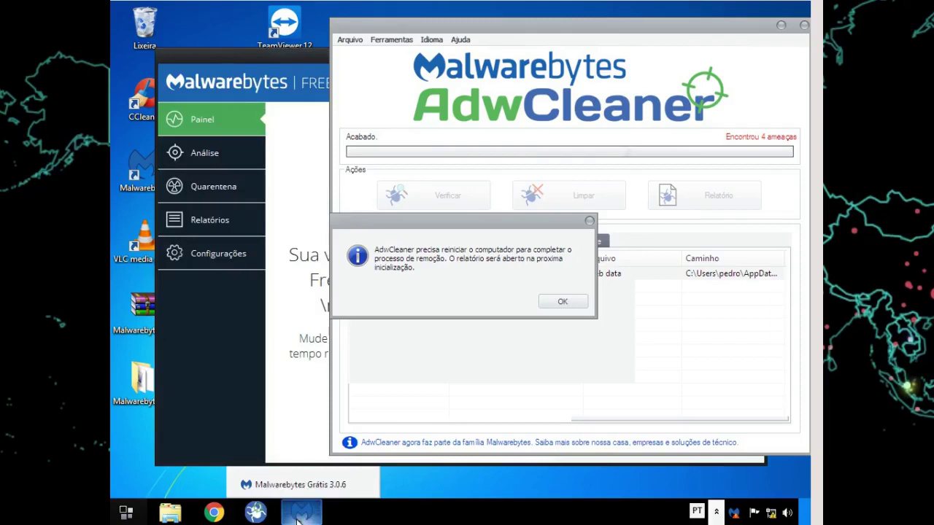
# Start a threat scan from the Malwarebytes dashboard and check the quarantine list before returning to the scan progress.
pyautogui.click(263, 443)
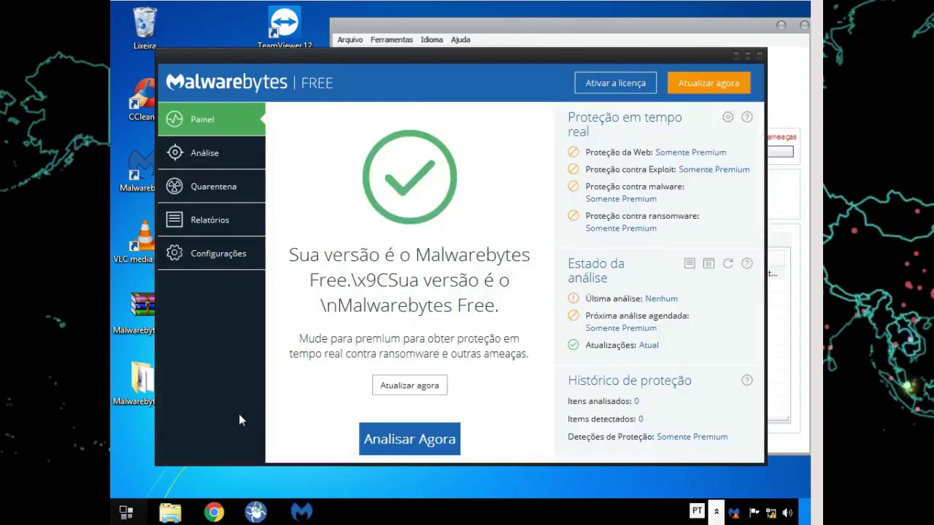
pyautogui.click(395, 450)
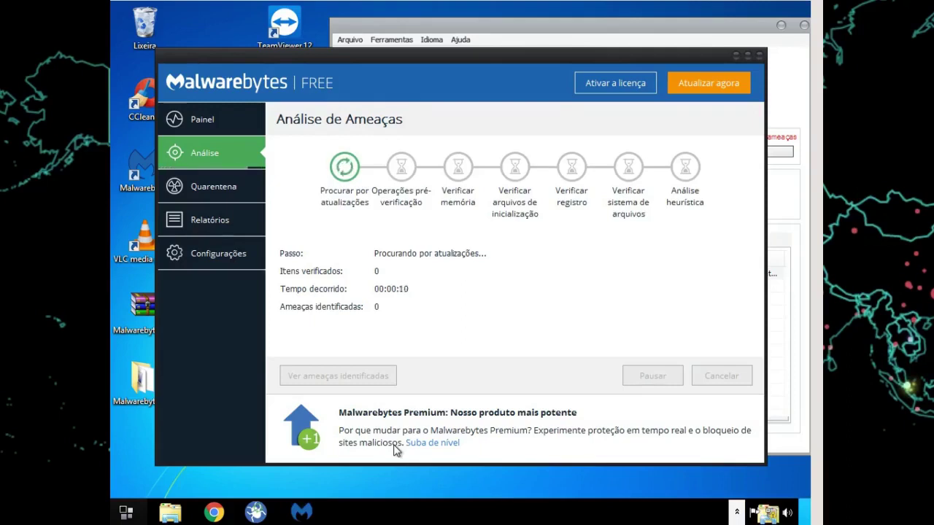
pyautogui.click(209, 181)
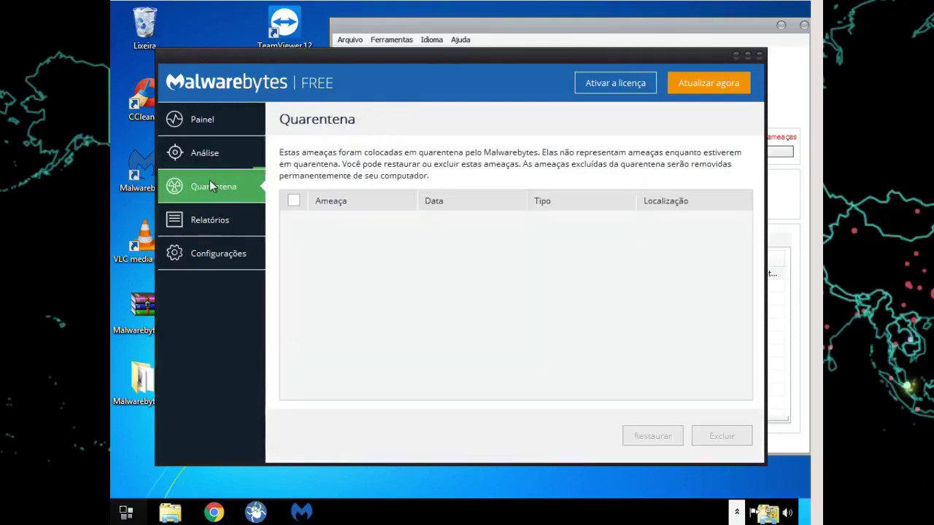
pyautogui.click(209, 166)
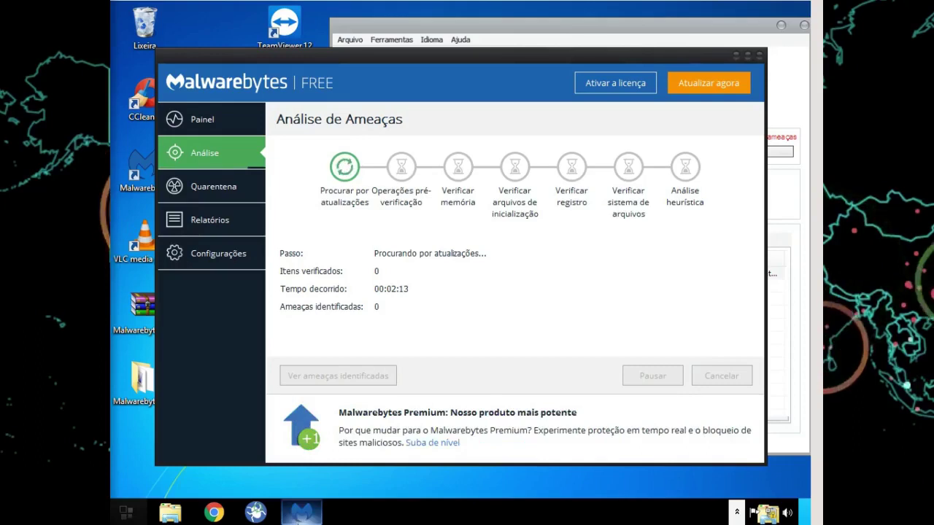
# Switch to AdwCleaner and accept the computer restart to complete the removal, and close the cleaning report after startup.
pyautogui.click(255, 512)
pyautogui.click(259, 480)
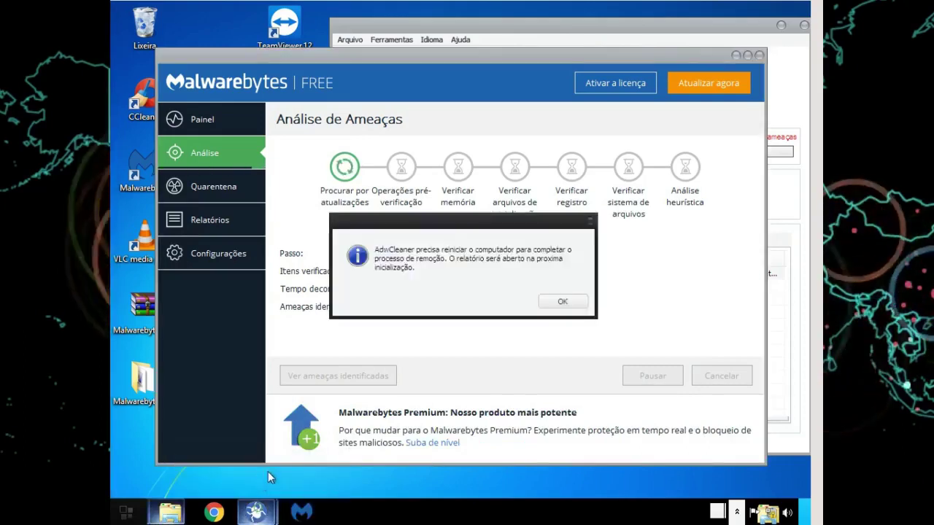
pyautogui.click(579, 308)
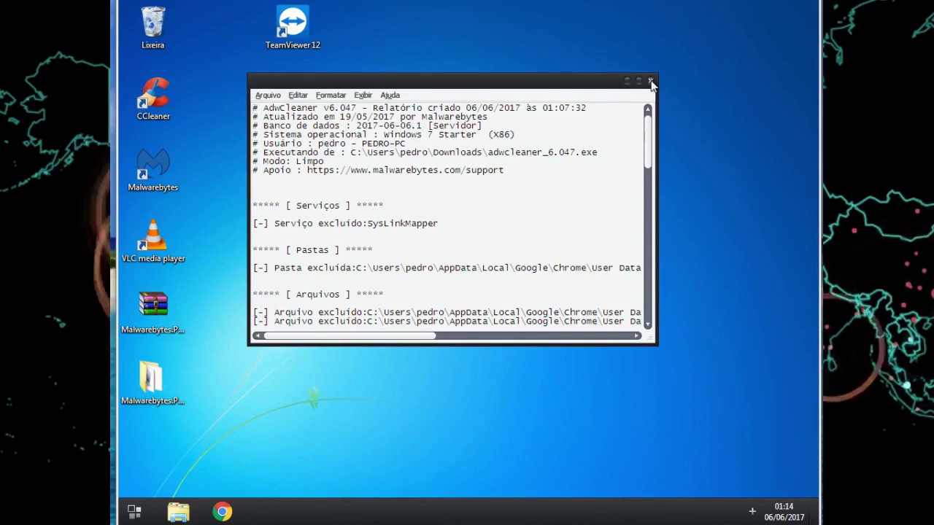
pyautogui.click(650, 81)
pyautogui.click(223, 513)
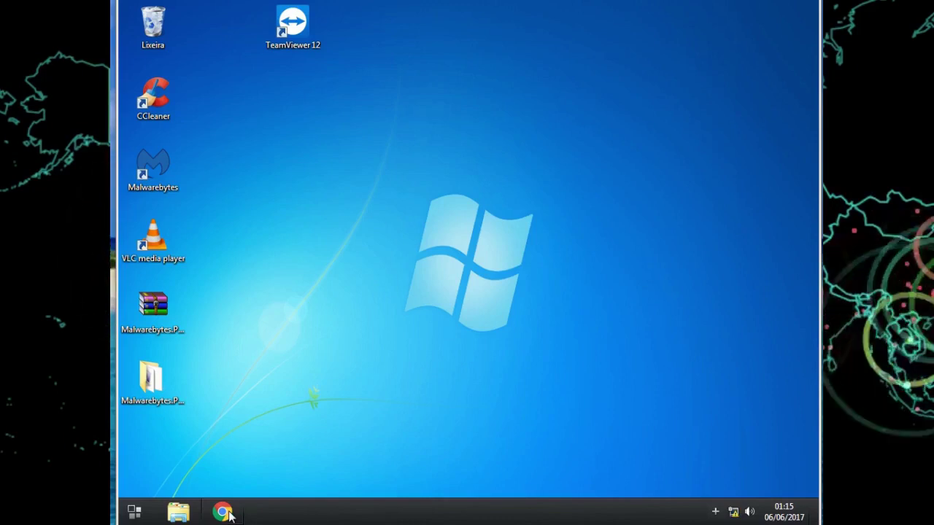
pyautogui.click(225, 513)
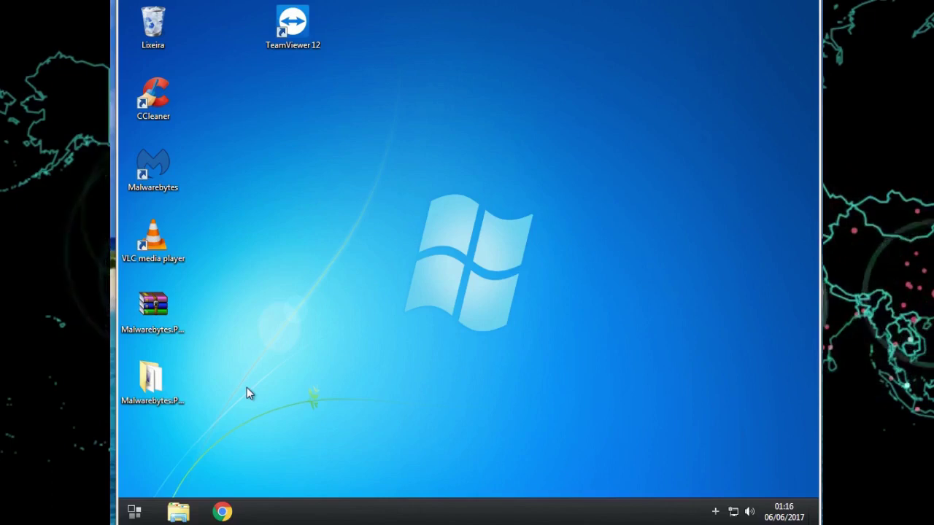
pyautogui.click(129, 516)
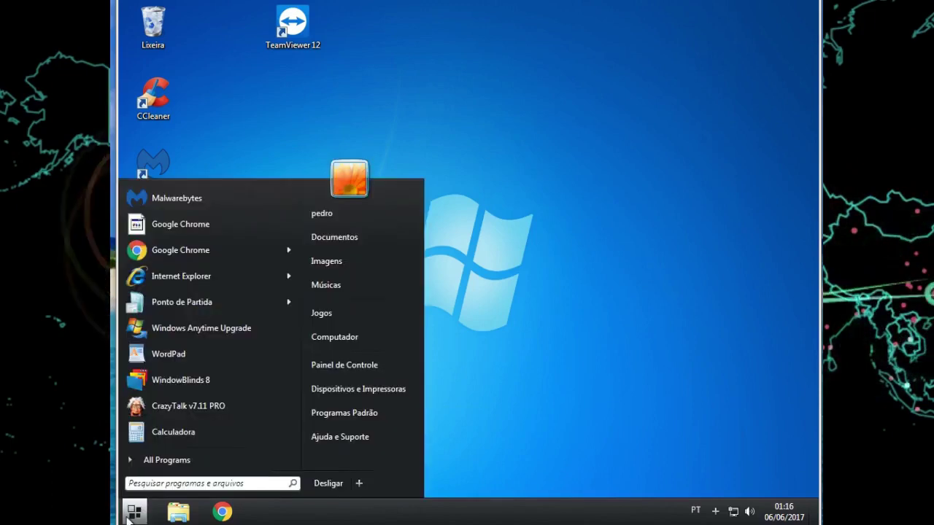
pyautogui.press('Escape')
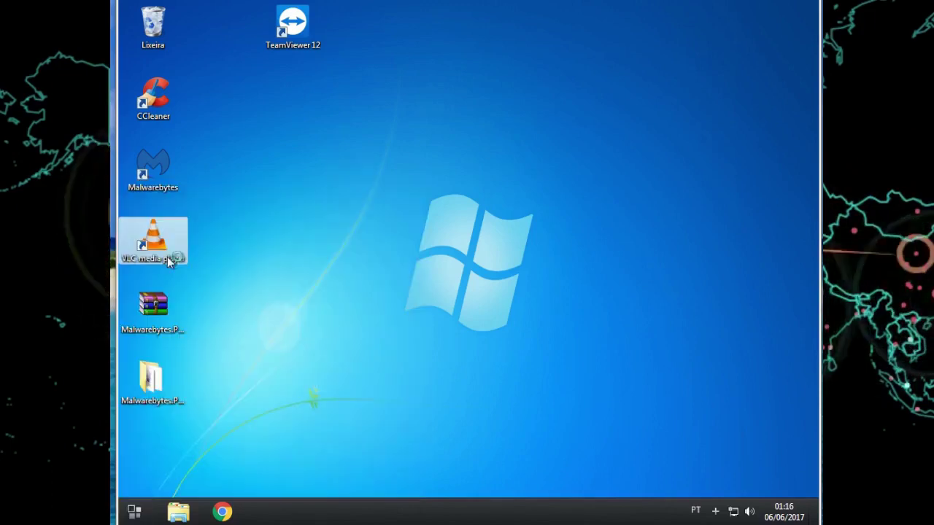
pyautogui.rightClick(349, 292)
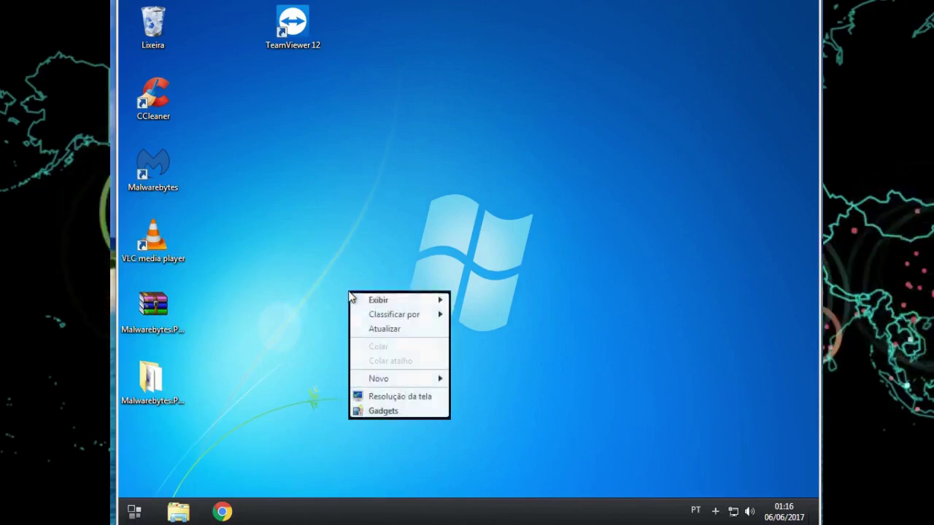
pyautogui.click(375, 327)
pyautogui.rightClick(375, 325)
pyautogui.click(412, 358)
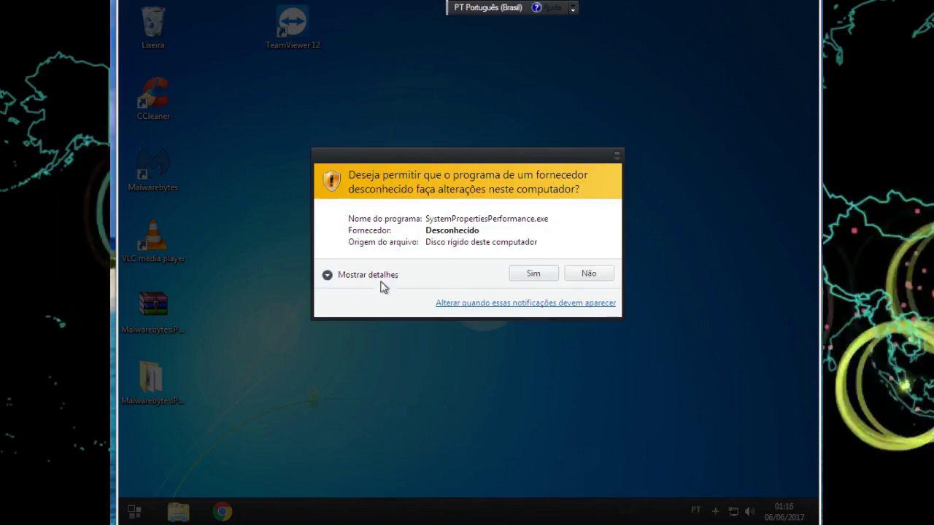
# Review and allow SystemPropertiesPerformance.exe, acknowledge the paging file notice and close the performance options without changing anything.
pyautogui.click(337, 276)
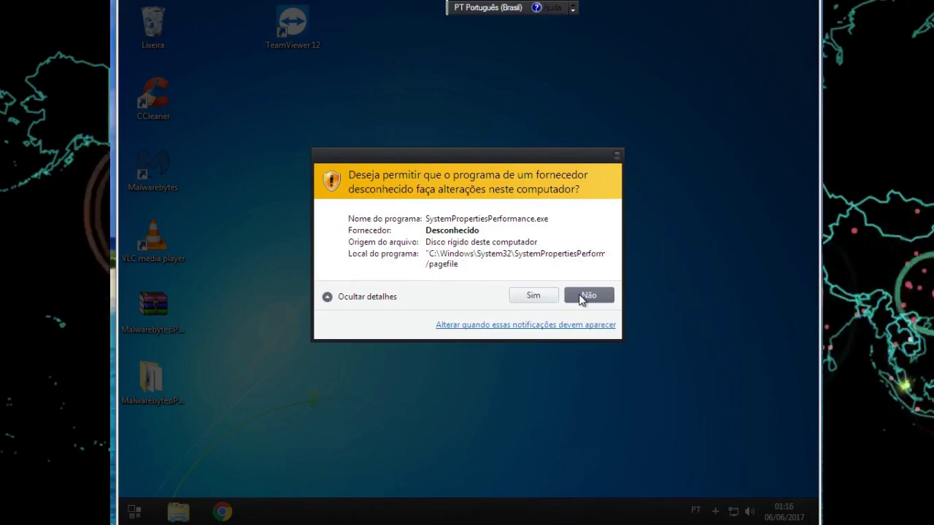
pyautogui.click(542, 300)
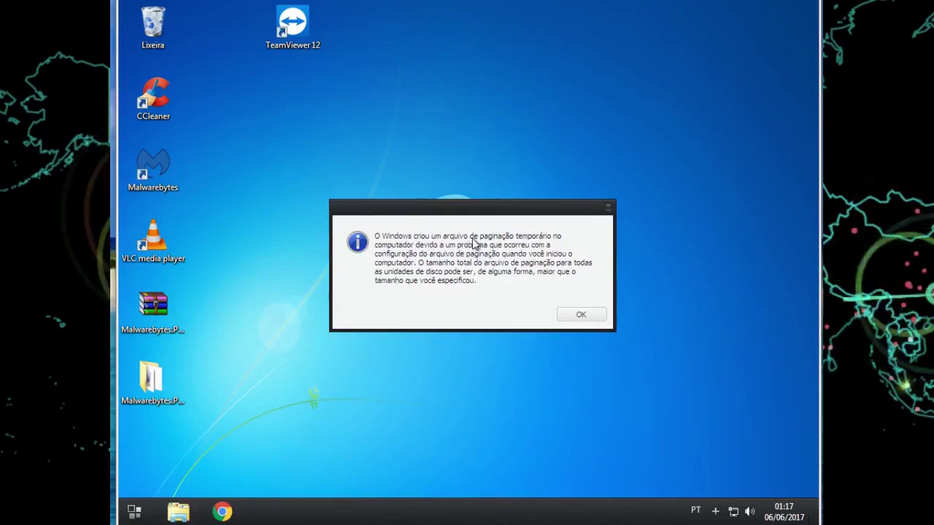
pyautogui.click(578, 314)
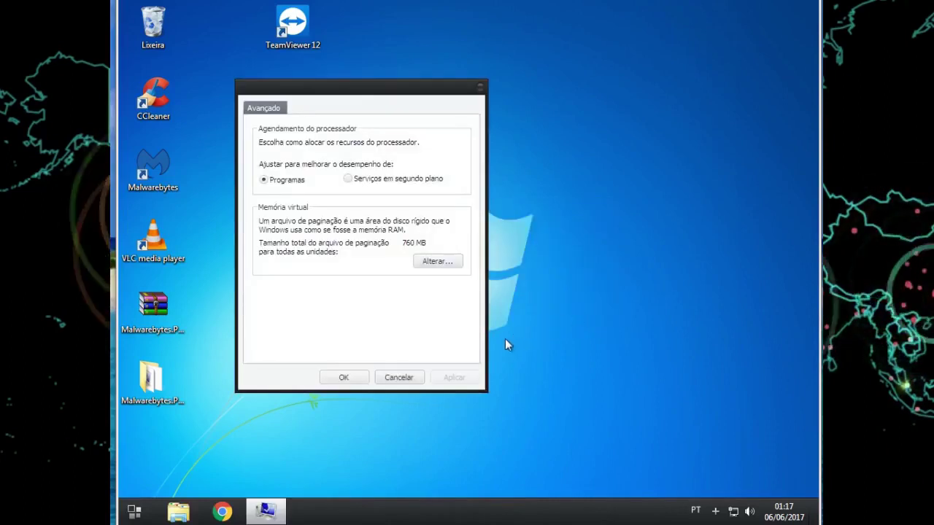
pyautogui.click(392, 378)
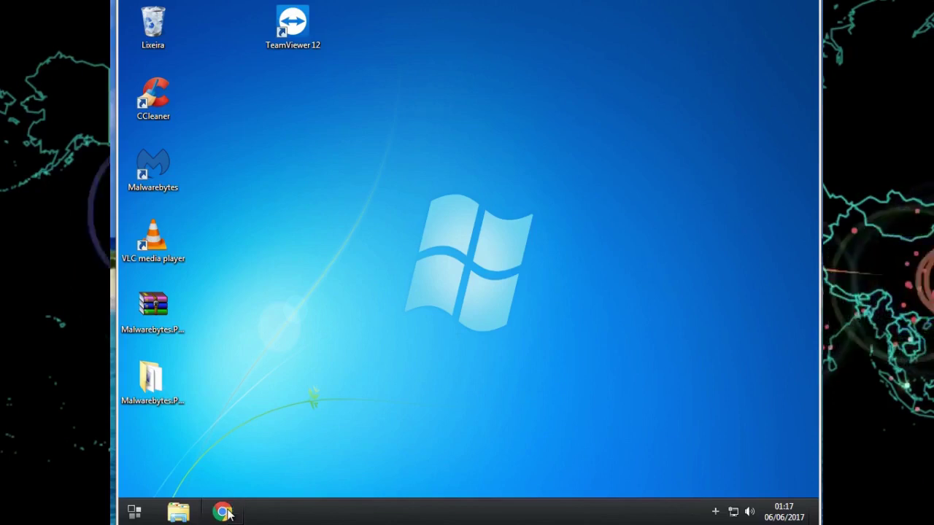
pyautogui.click(139, 512)
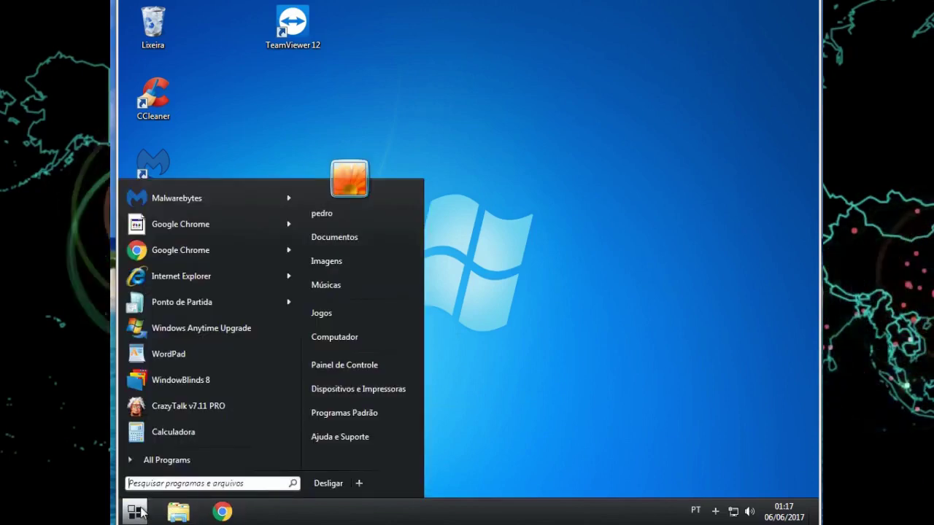
pyautogui.click(219, 458)
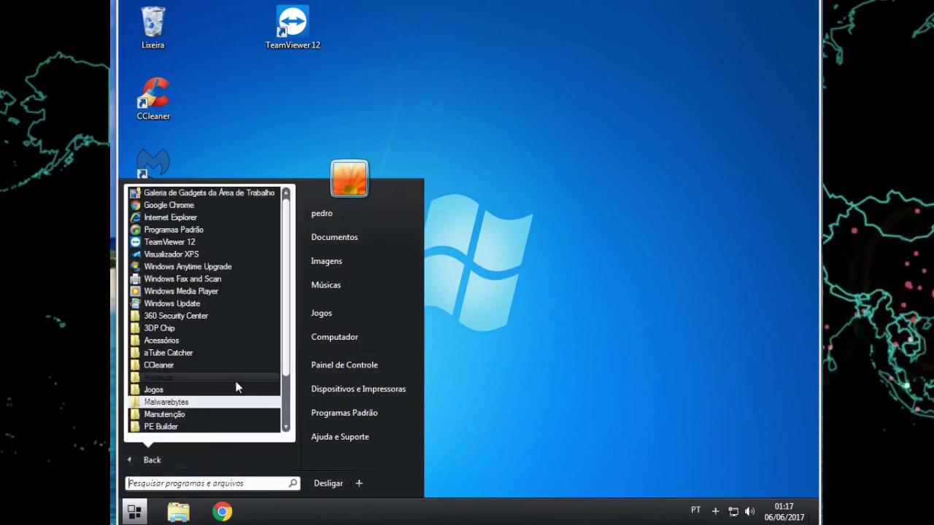
pyautogui.scroll(-2, 236, 388)
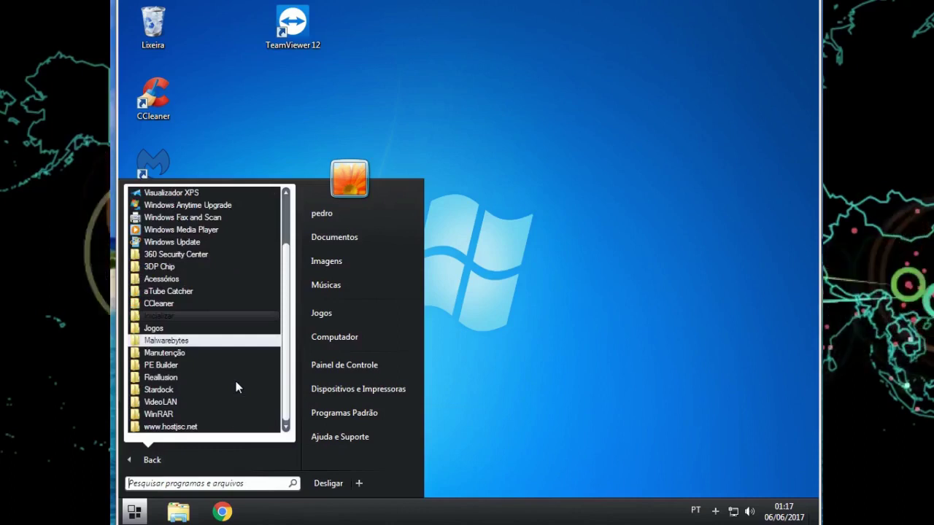
pyautogui.click(517, 332)
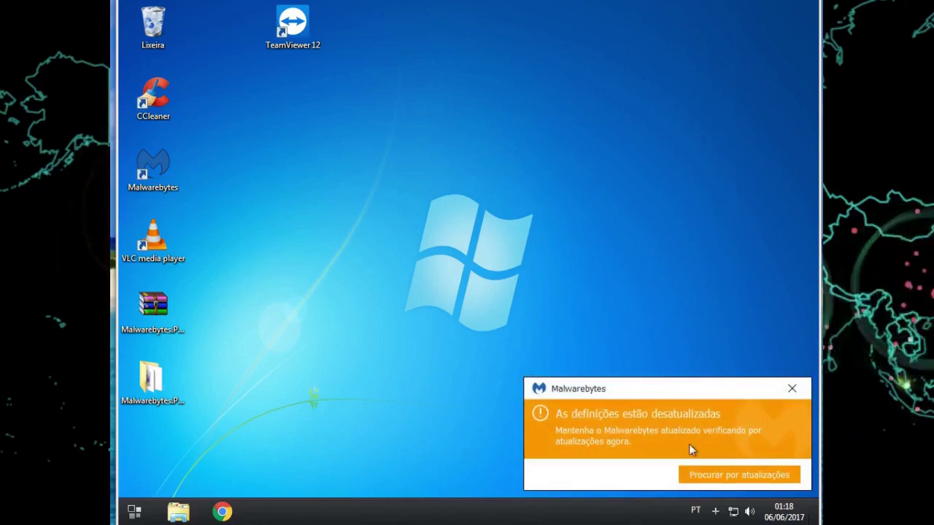
# Dismiss the outdated definitions notification, open Malwarebytes and start a threat scan.
pyautogui.click(794, 389)
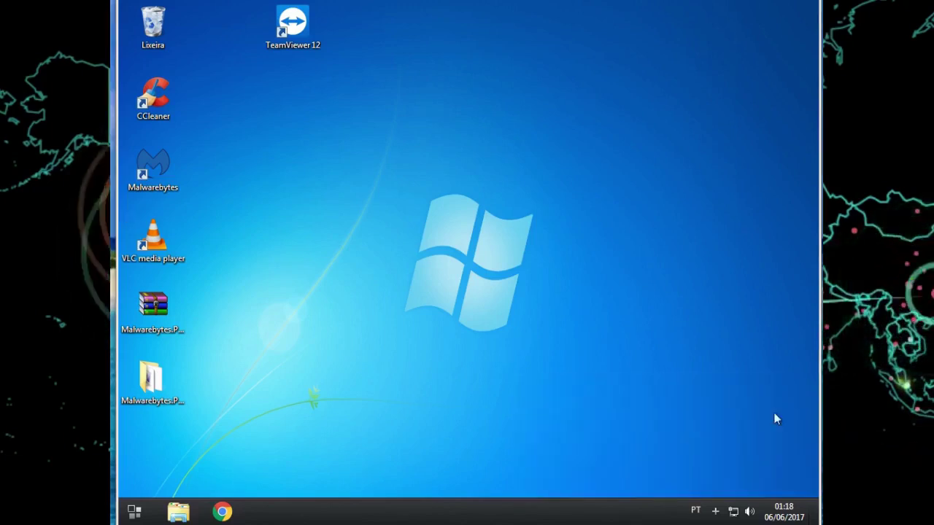
pyautogui.click(695, 511)
pyautogui.doubleClick(693, 454)
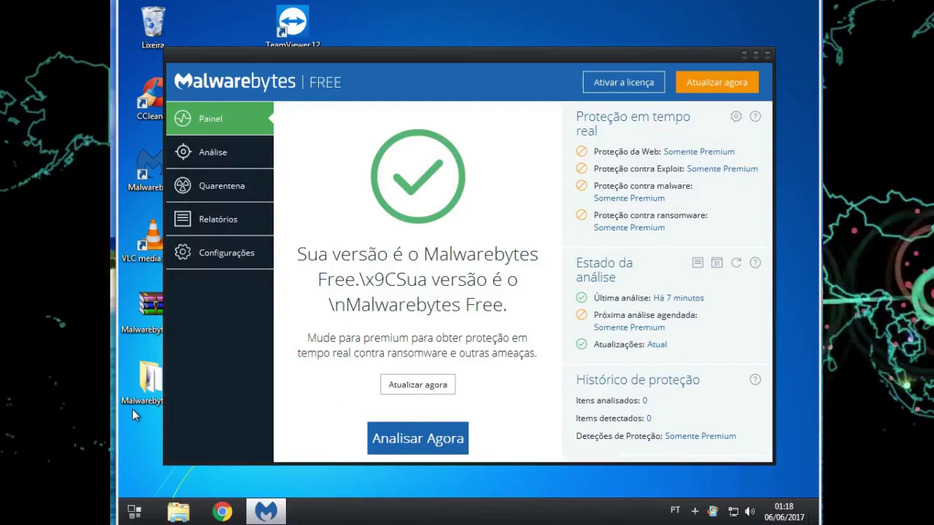
pyautogui.click(436, 447)
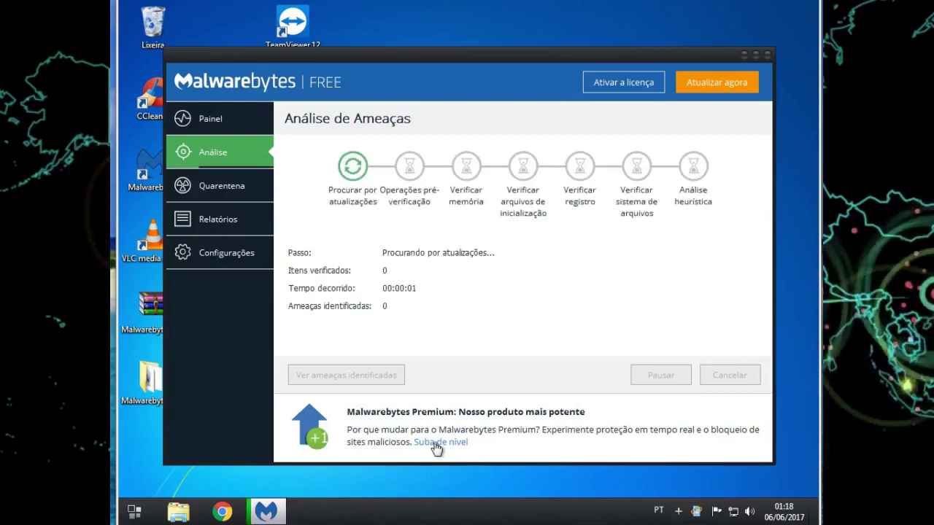
pyautogui.rightClick(221, 513)
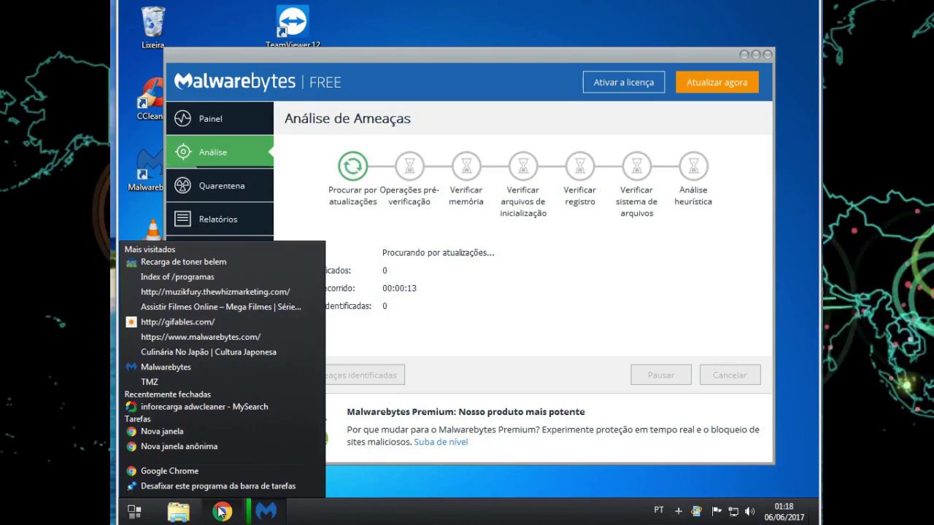
pyautogui.press('Escape')
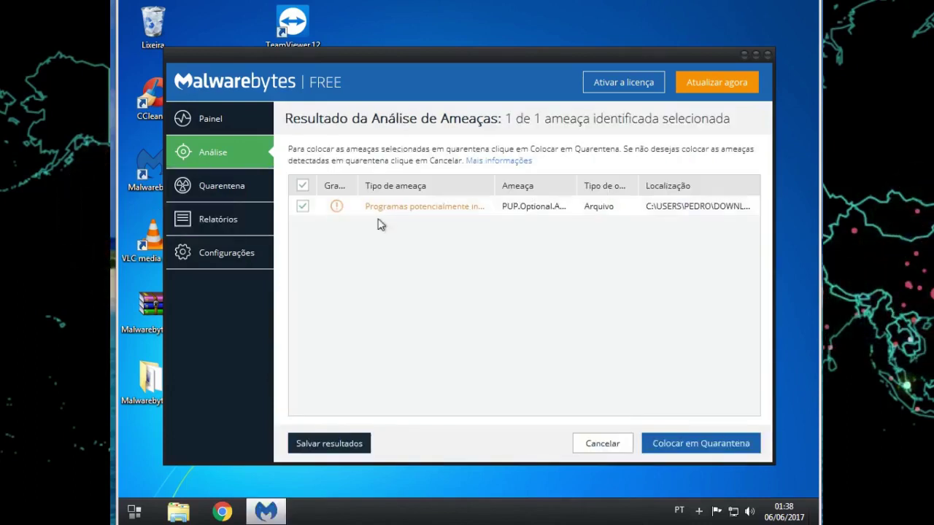
# Resize the result columns to read the threat's full location and quarantine the detected ATUBE_CATCHER.EXE.
pyautogui.moveTo(576, 185); pyautogui.dragTo(410, 180)
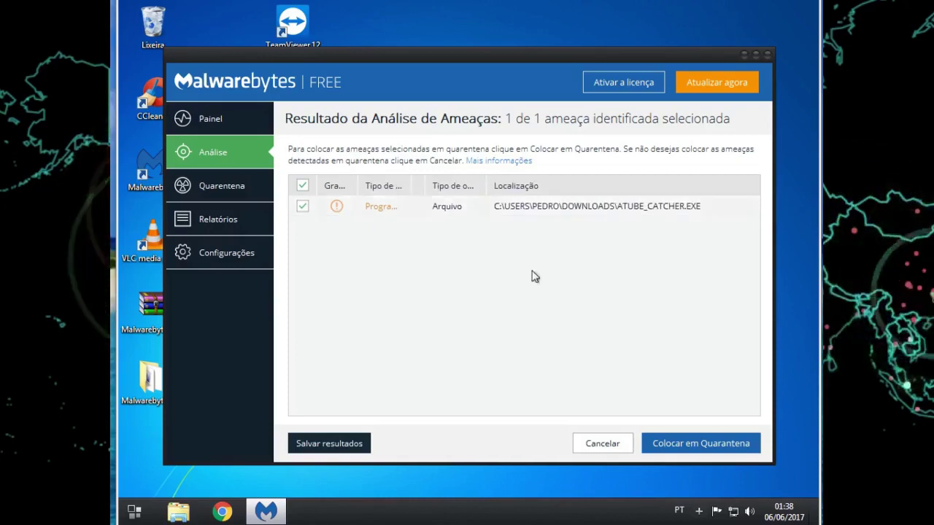
pyautogui.click(666, 446)
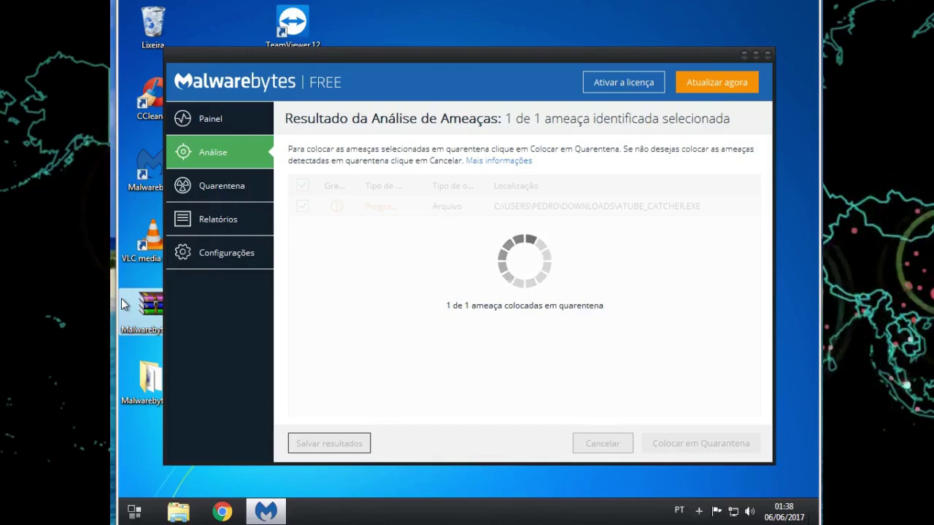
pyautogui.click(530, 294)
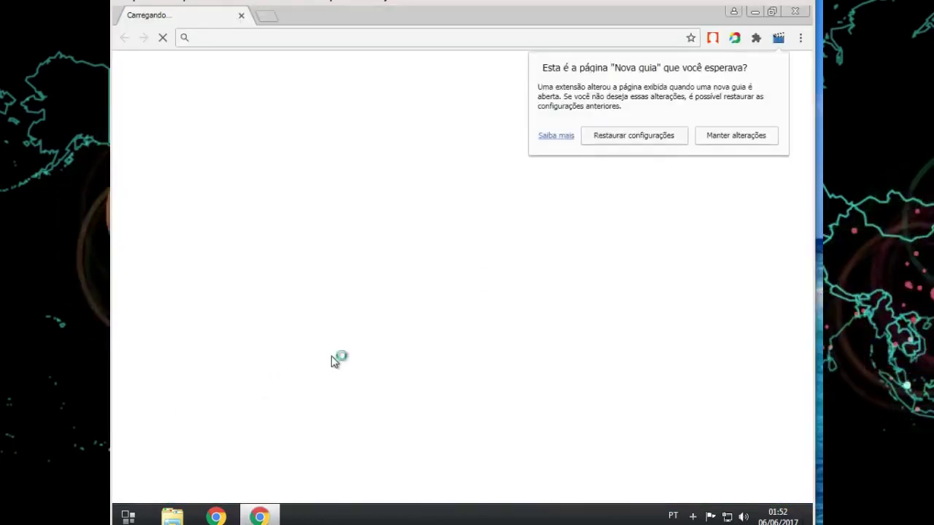
# Keep the extension's new tab page changes to close the notice and remove the Muzik Fury extension from Chrome.
pyautogui.click(736, 139)
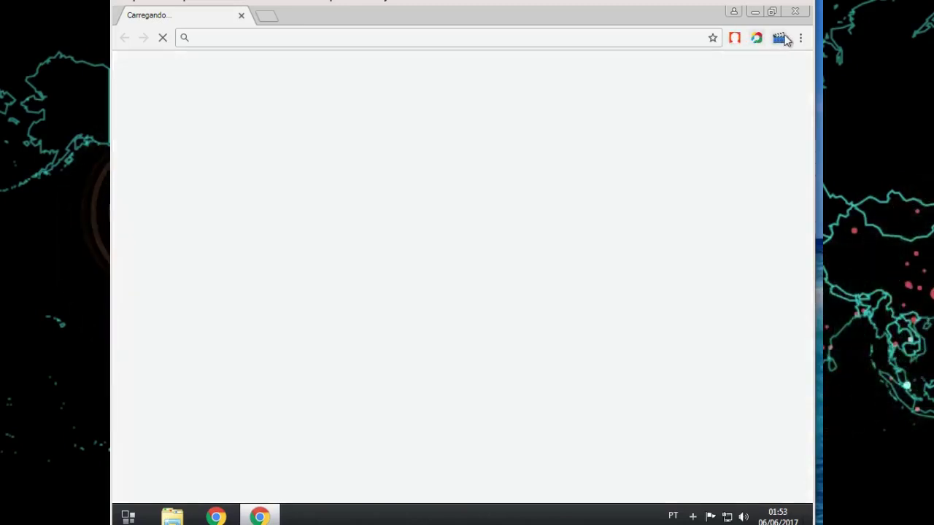
pyautogui.rightClick(735, 39)
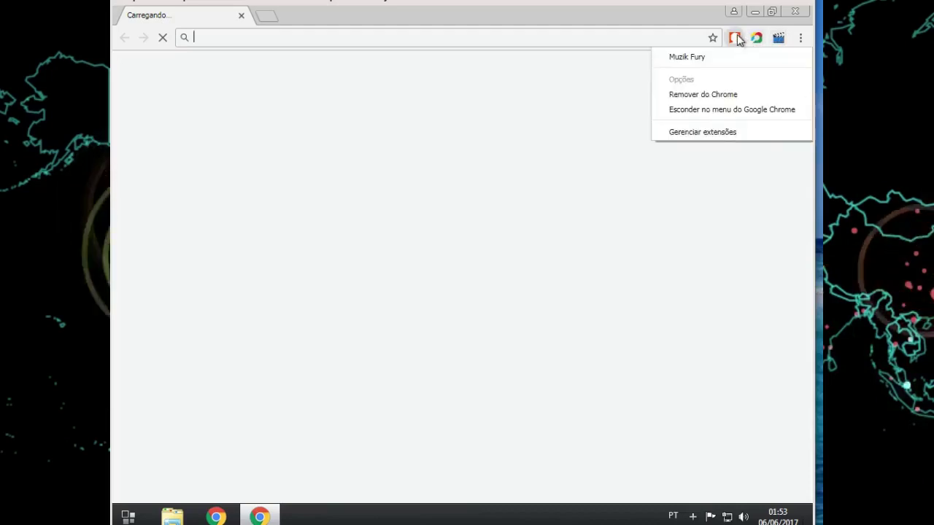
pyautogui.click(728, 94)
pyautogui.click(496, 146)
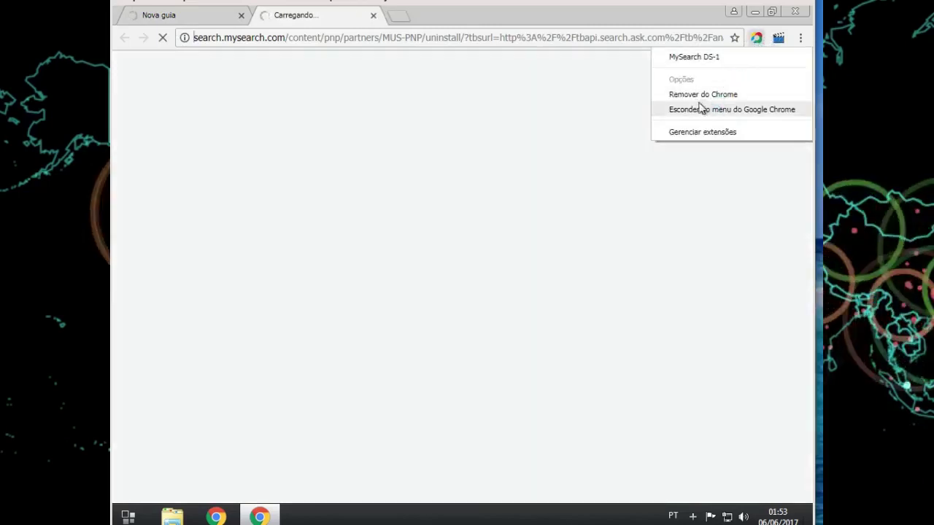
# Remove the MySearch DS-1 and Seen On Screen extensions from Chrome, confirming each removal without reporting abuse.
pyautogui.click(700, 97)
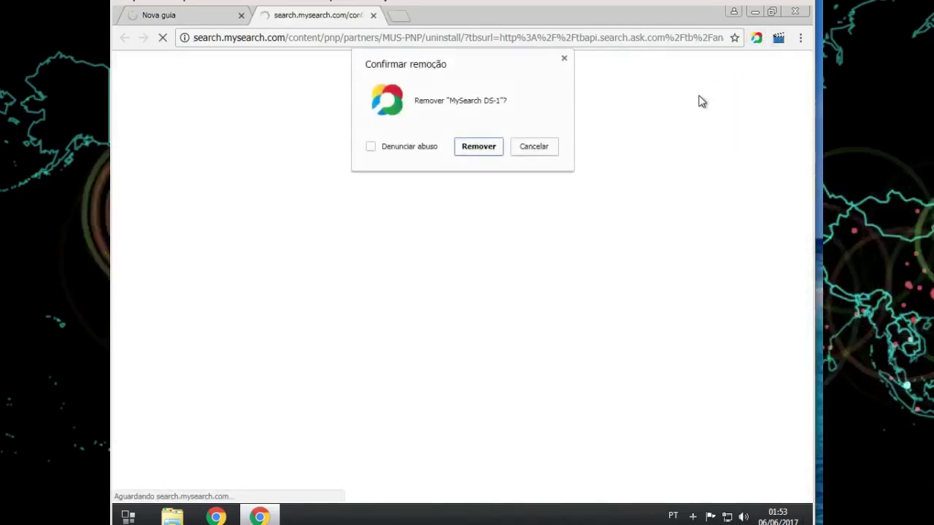
pyautogui.click(478, 147)
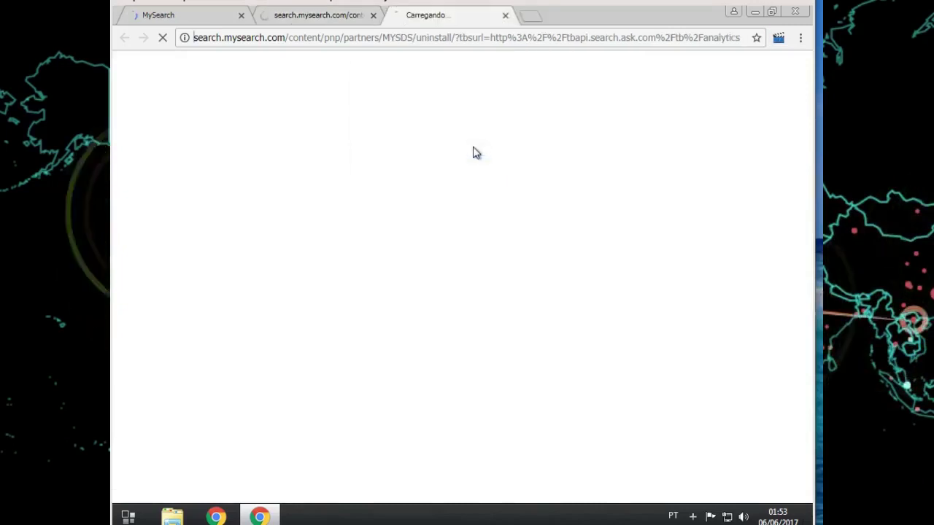
pyautogui.rightClick(779, 43)
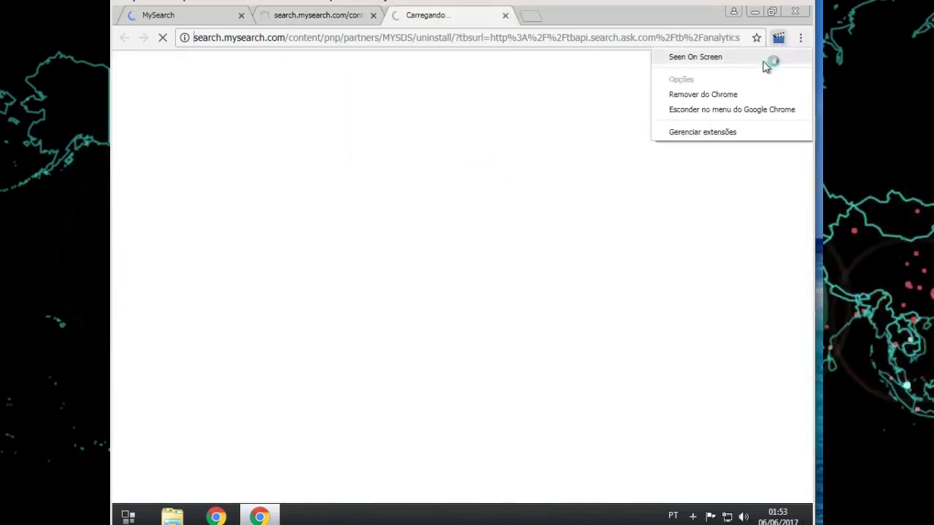
pyautogui.click(749, 93)
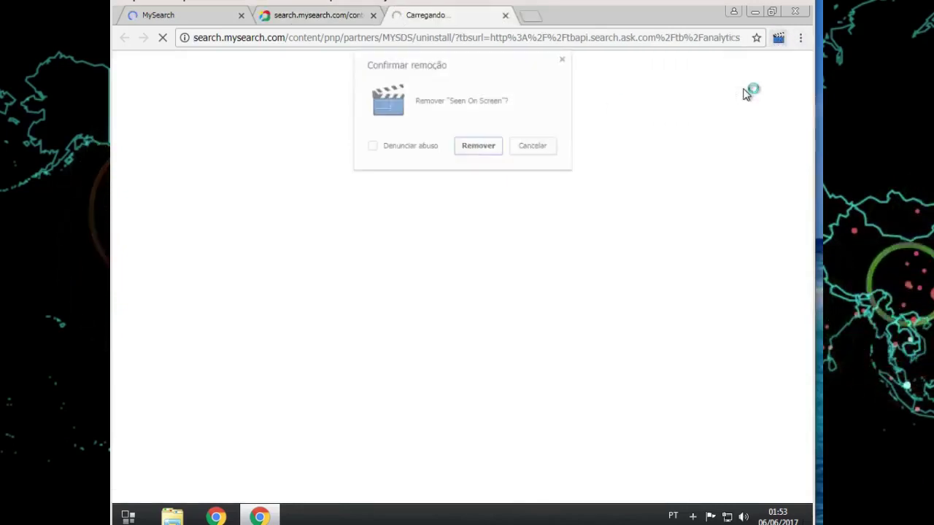
pyautogui.click(489, 146)
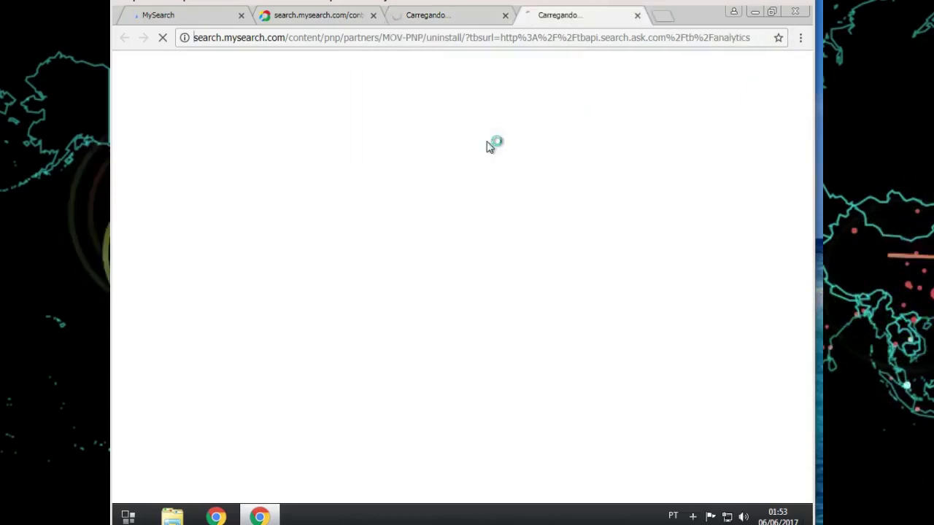
# Review Chrome's settings for the search engine, default browser and startup page, and close them without changing anything.
pyautogui.click(801, 38)
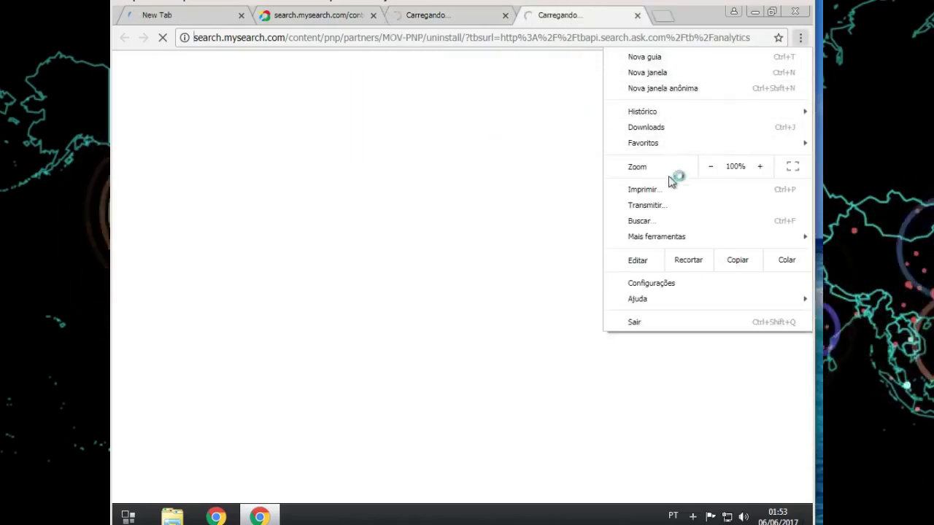
pyautogui.click(670, 284)
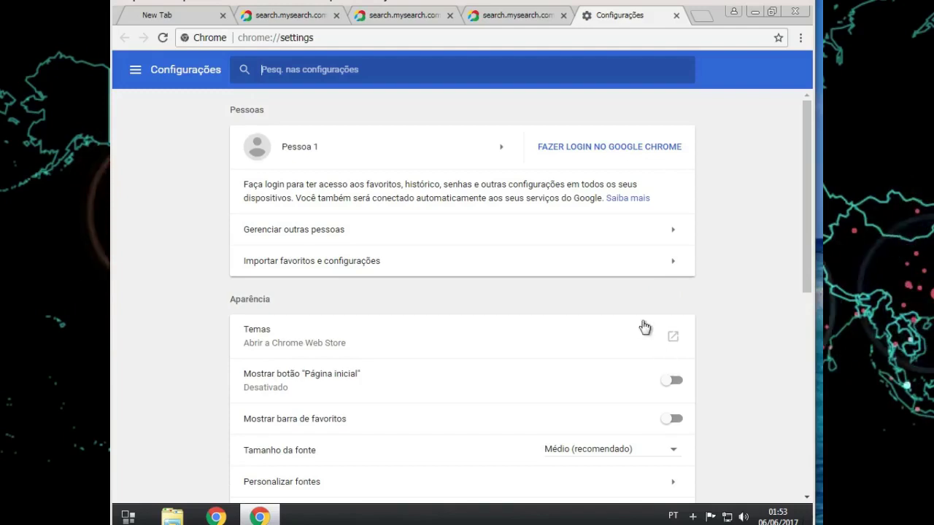
pyautogui.scroll(-6, 634, 320)
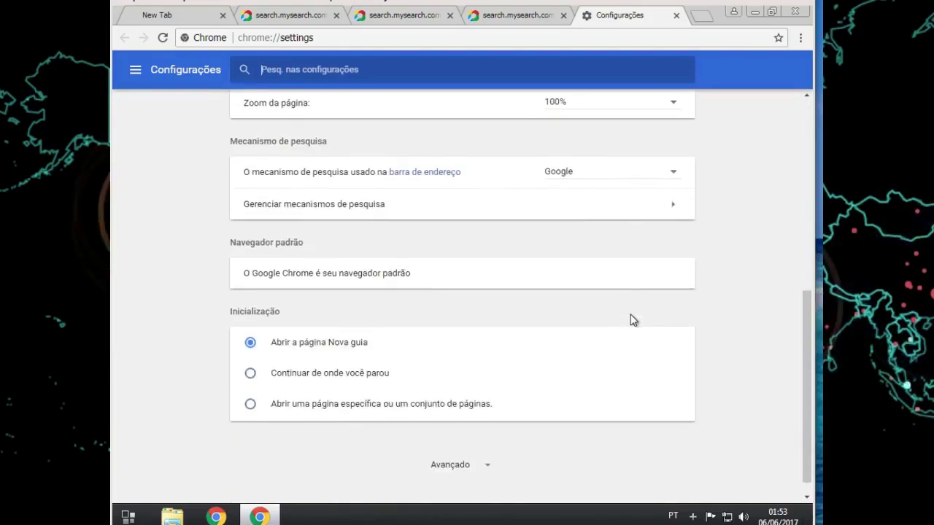
pyautogui.scroll(4, 630, 318)
pyautogui.scroll(2, 631, 319)
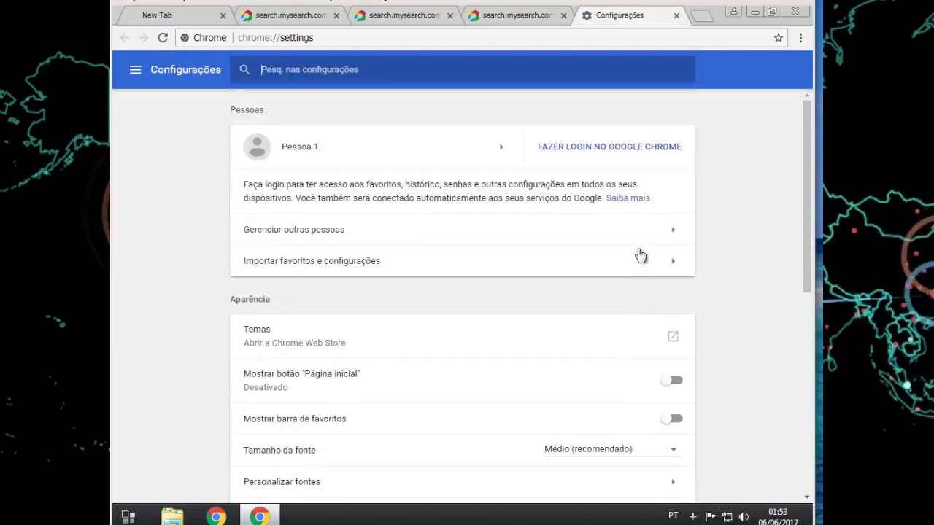
pyautogui.click(676, 15)
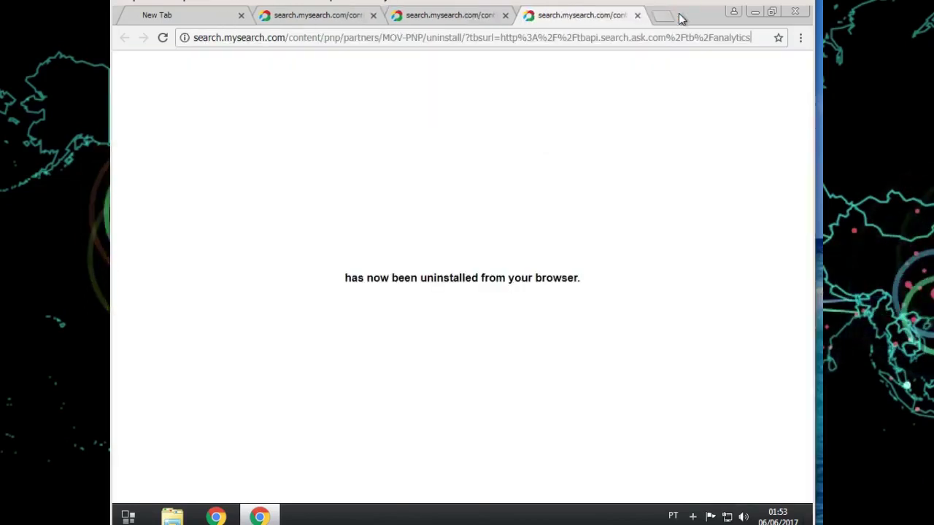
# Close the MySearch uninstall pages and the remaining MySearch new tab page.
pyautogui.click(637, 15)
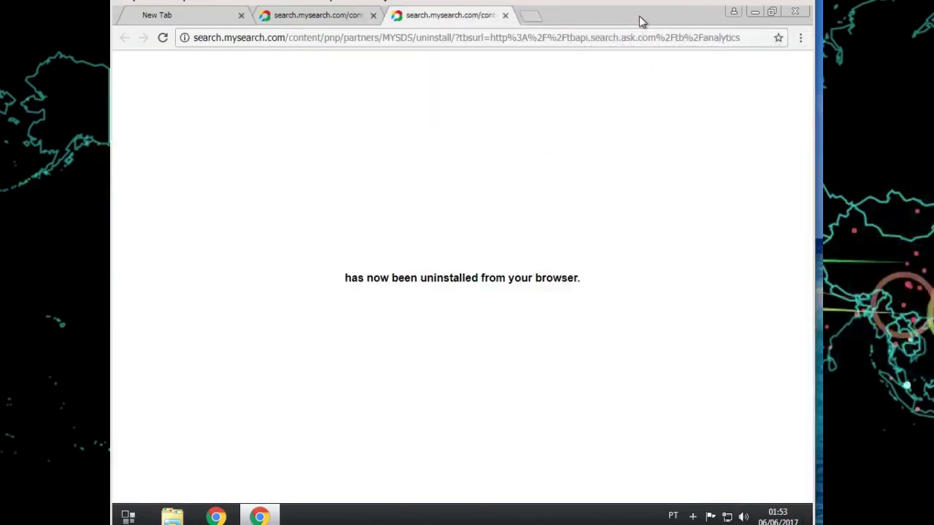
pyautogui.click(505, 15)
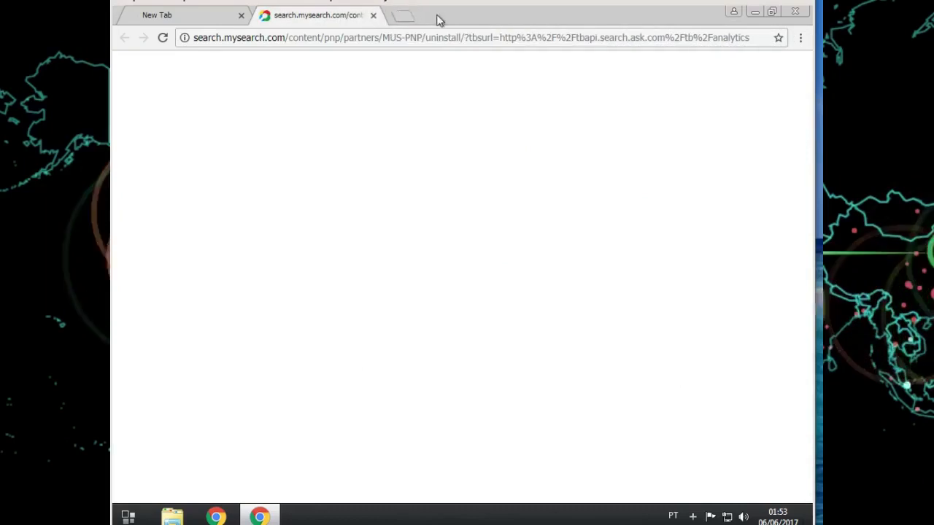
pyautogui.click(373, 15)
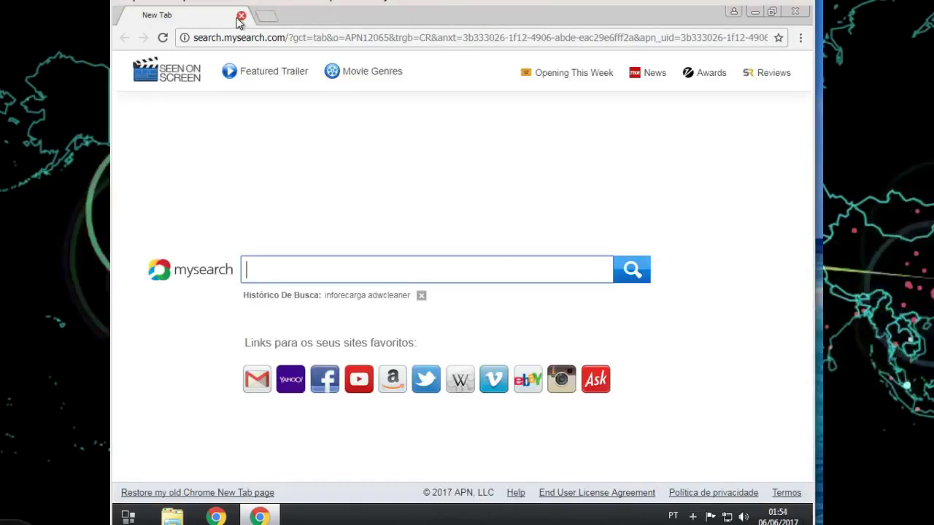
pyautogui.click(241, 15)
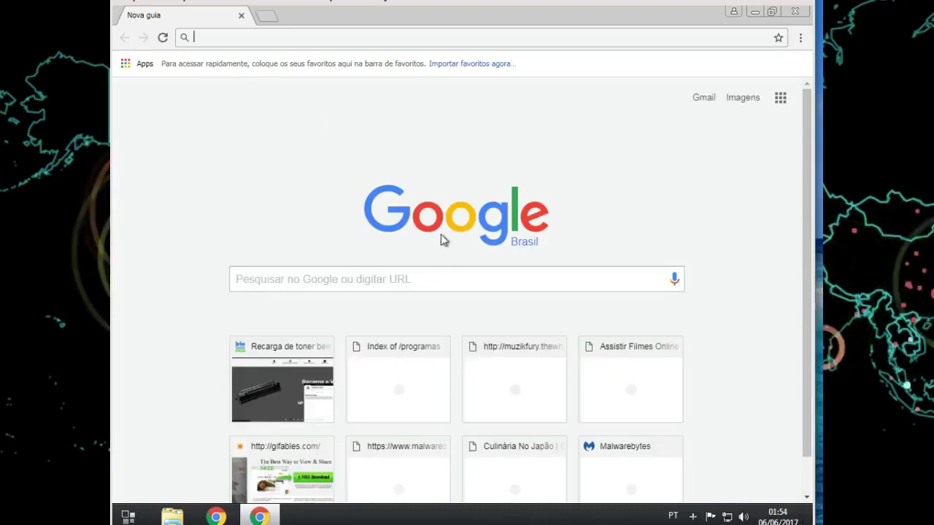
# Enter "limpo" followed by exclamation marks as a search on the new tab page and replace it with "like" and exclamation marks, without submitting.
pyautogui.click(382, 281)
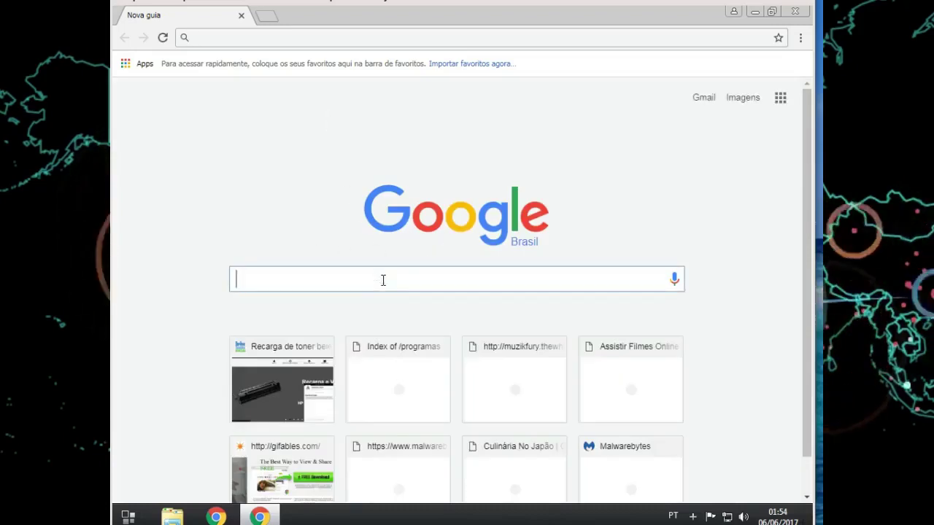
pyautogui.write('lim')
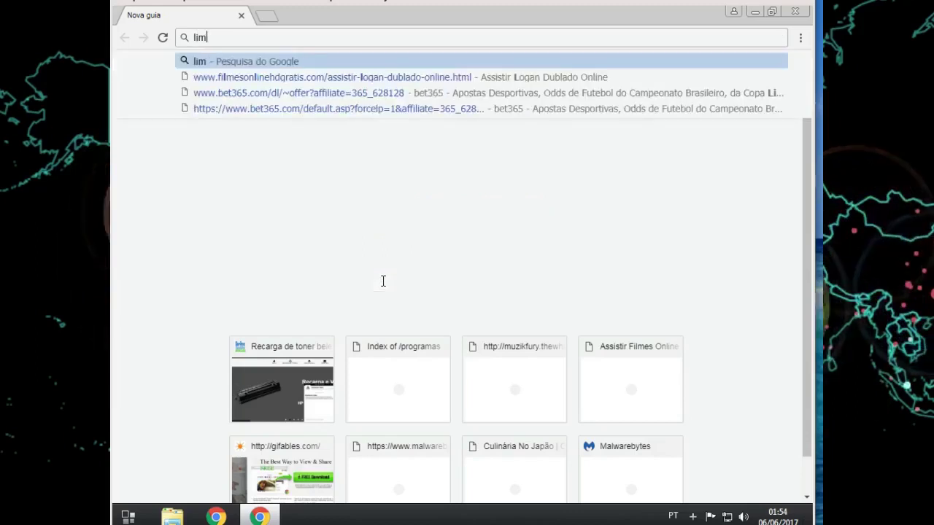
pyautogui.write('po!')
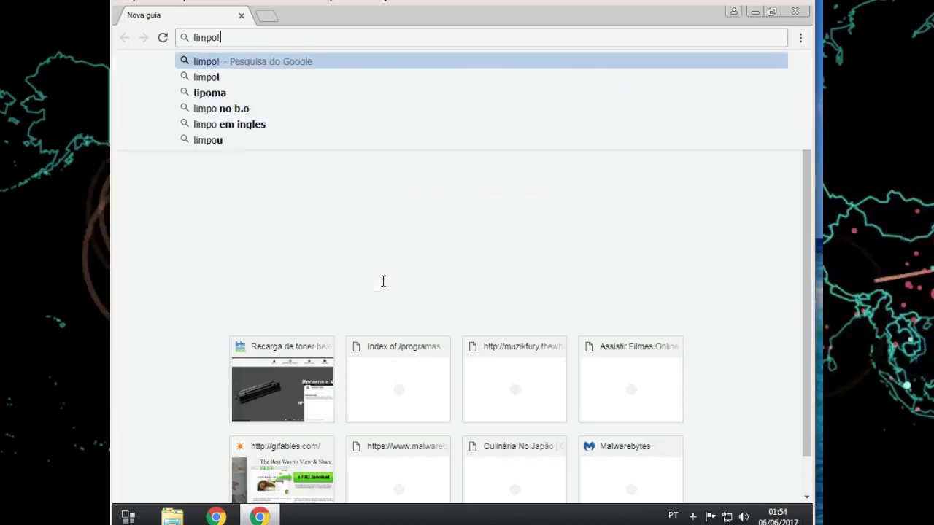
pyautogui.write('!!!!!!!!!!!!!!!!!!!!!!!!!!!')
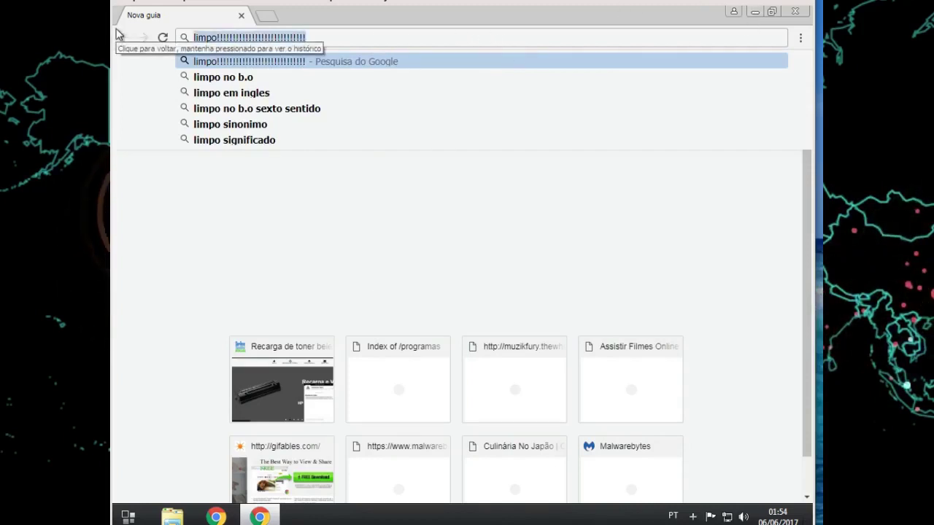
pyautogui.write('li')
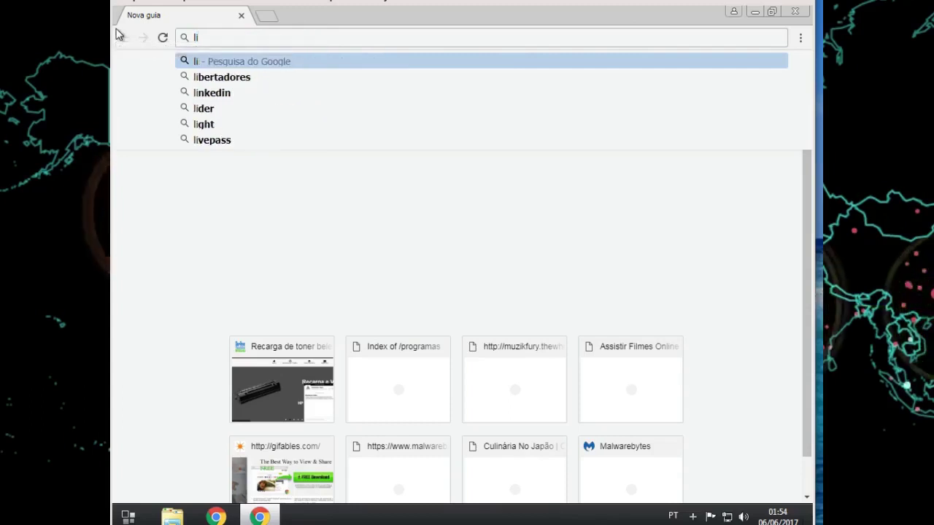
pyautogui.write('ke!!!!!!!!!!!!!!!!!!!!!!')
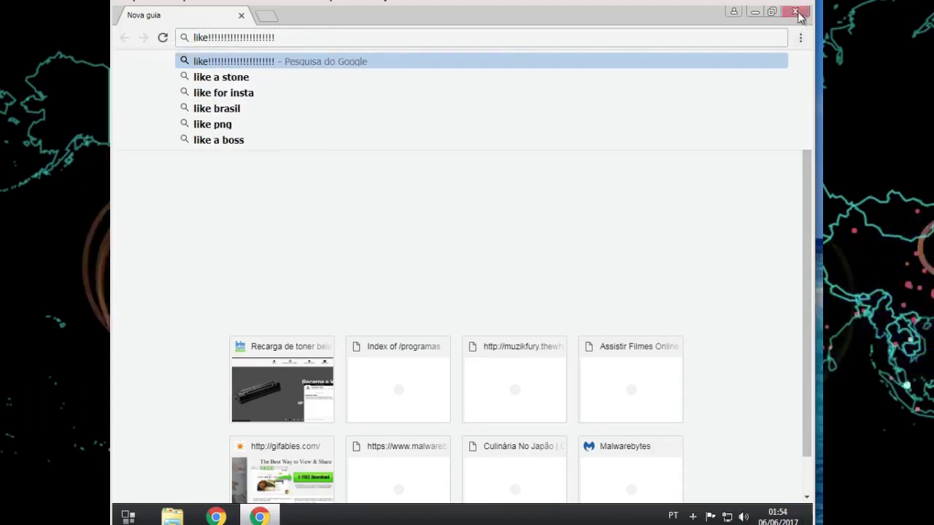
# Close the Chrome window and refresh the Windows desktop.
pyautogui.click(796, 11)
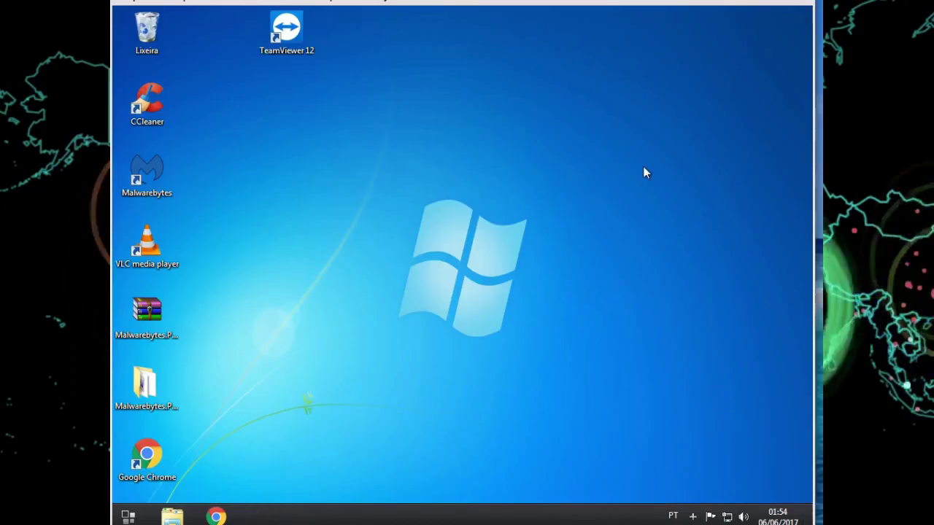
pyautogui.rightClick(438, 261)
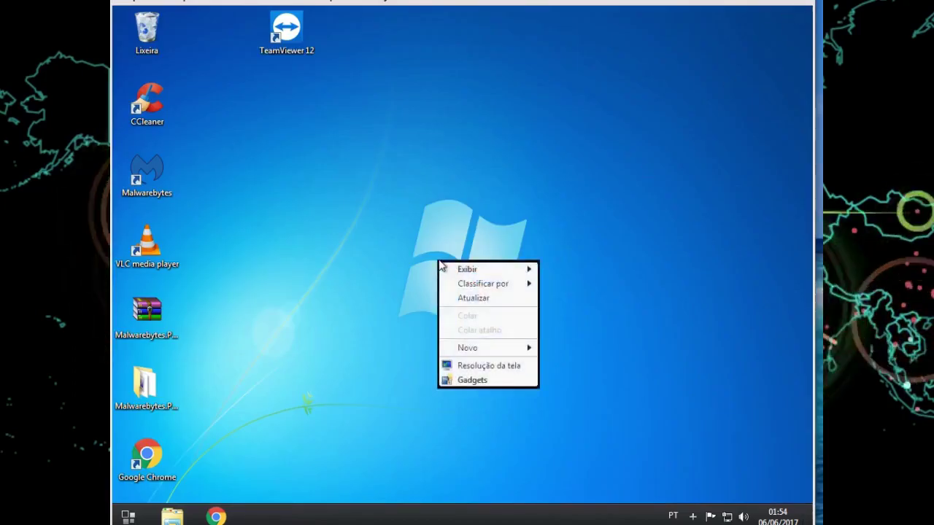
pyautogui.click(462, 297)
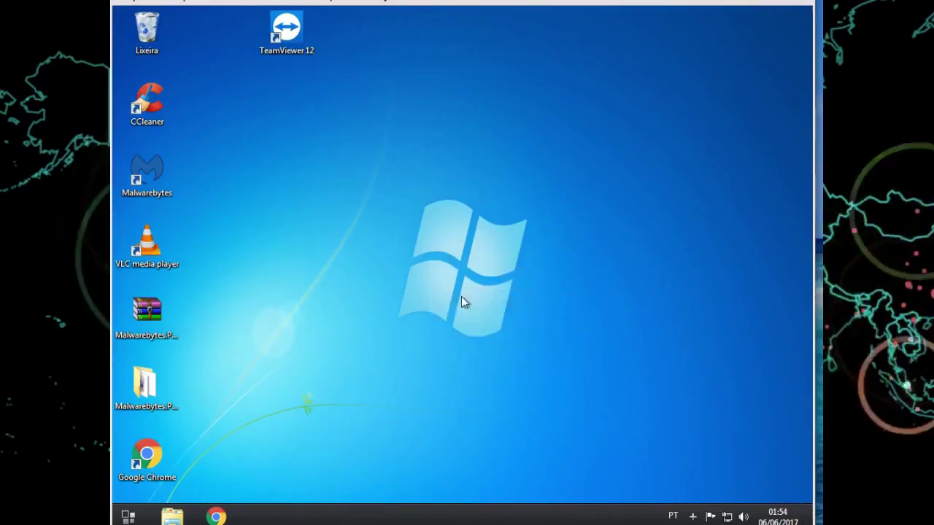
# Begin shutting down the computer.
pyautogui.click(134, 516)
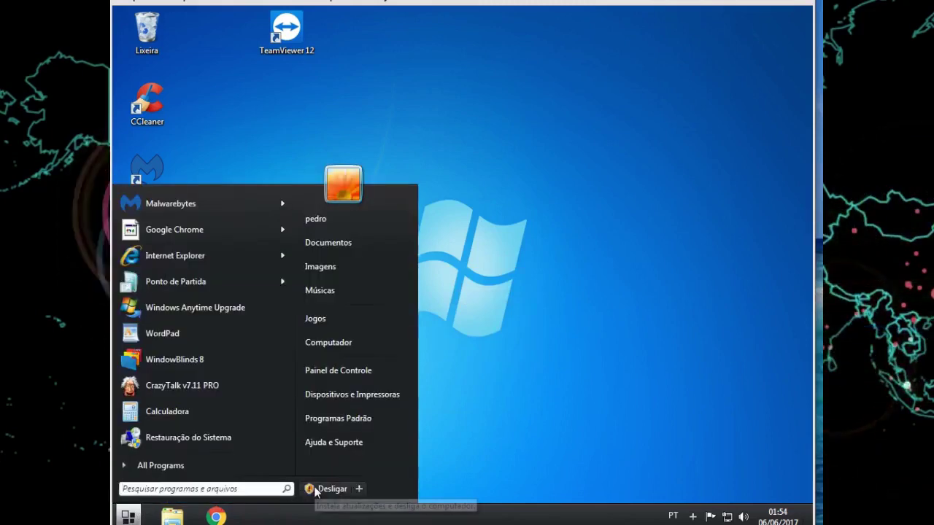